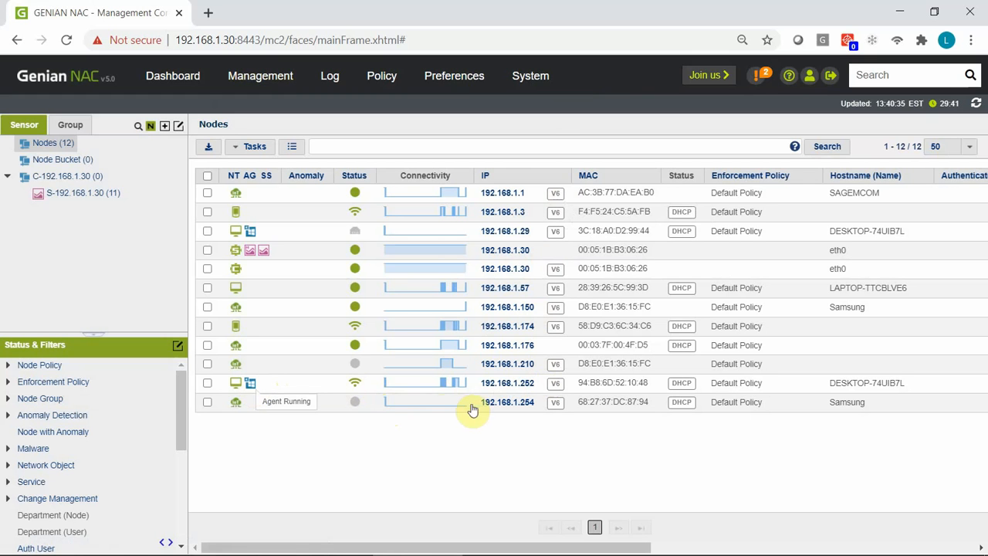
Step: Run the Collect Agent Logs (Agent) task on node 192.168.1.252
{"action": "left_click", "coordinate": [516, 386]}
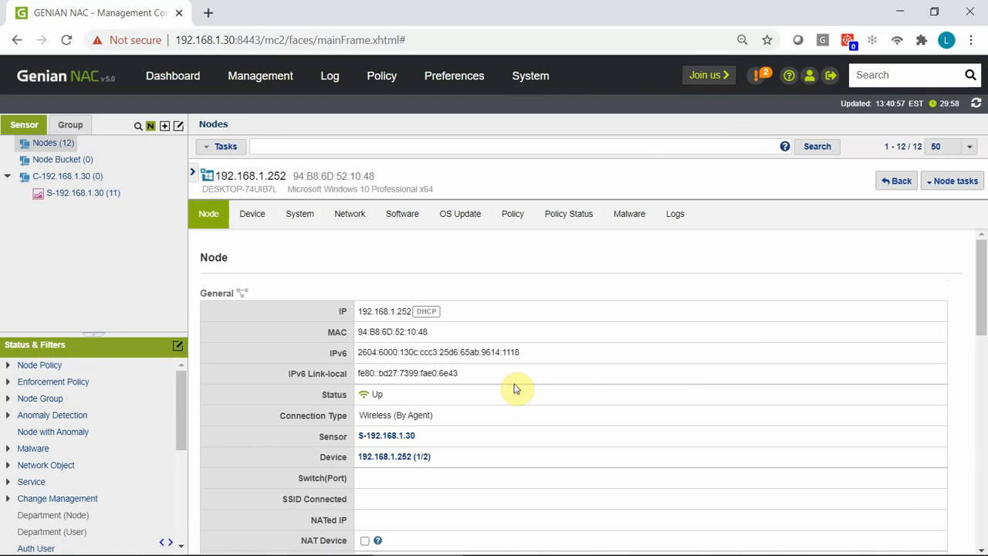
{"action": "left_click", "coordinate": [975, 183]}
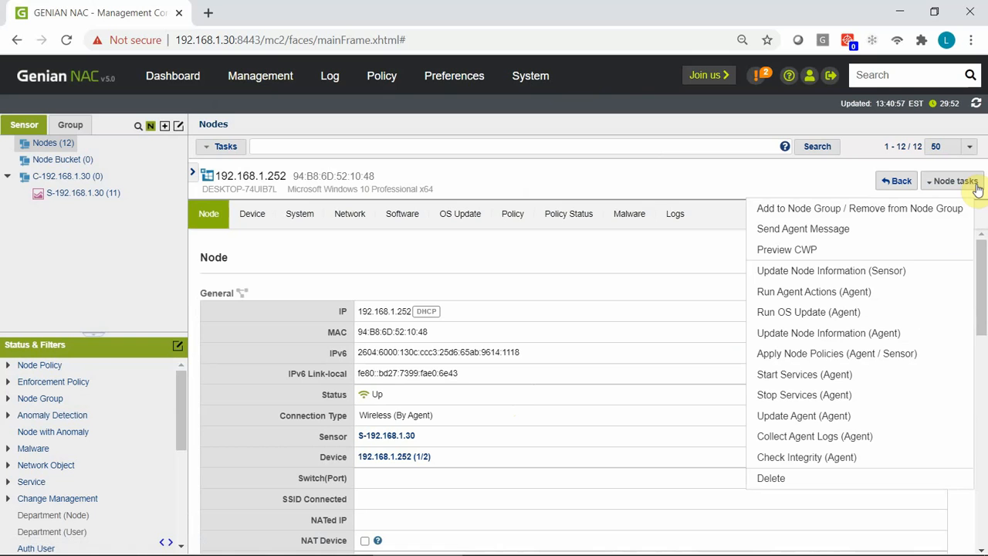
{"action": "left_click", "coordinate": [913, 440]}
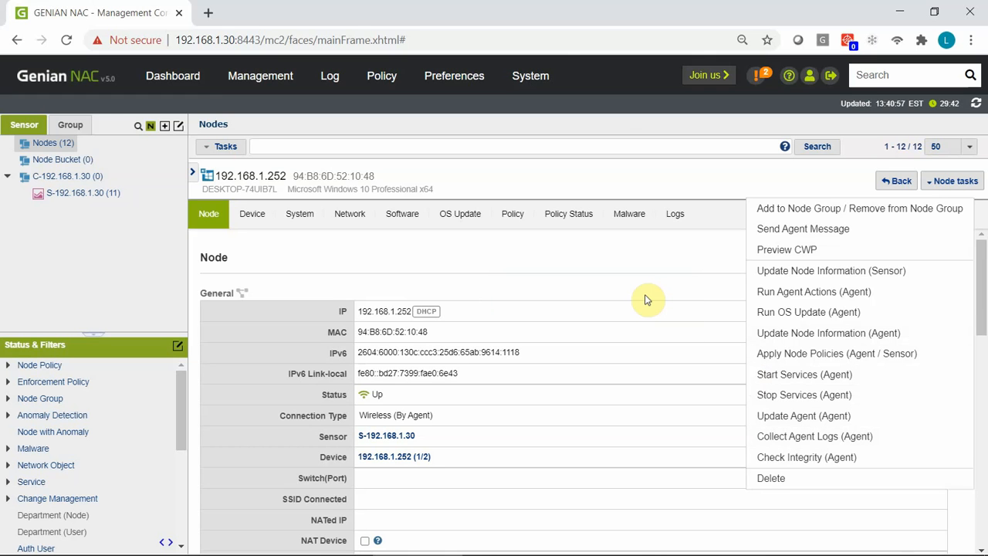
Step: Open System > Debug Logs and expand the system > agent > 192.168.1.252 folder
{"action": "left_click", "coordinate": [538, 77]}
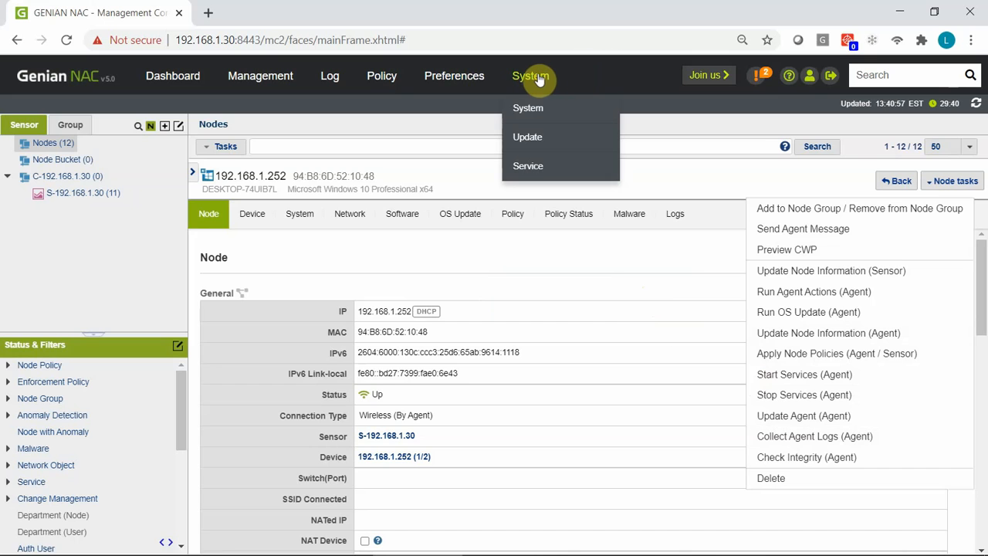
{"action": "left_click", "coordinate": [538, 79]}
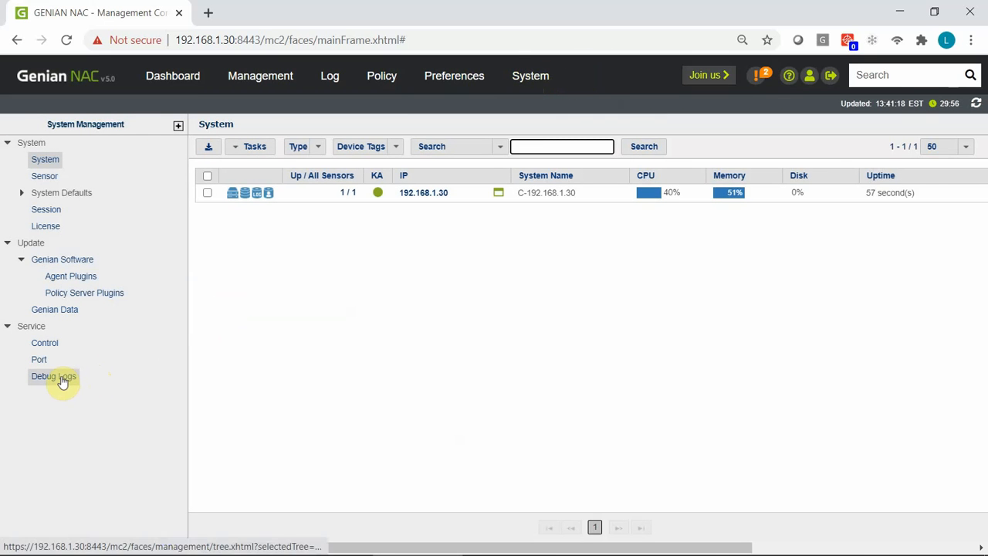
{"action": "left_click", "coordinate": [62, 379]}
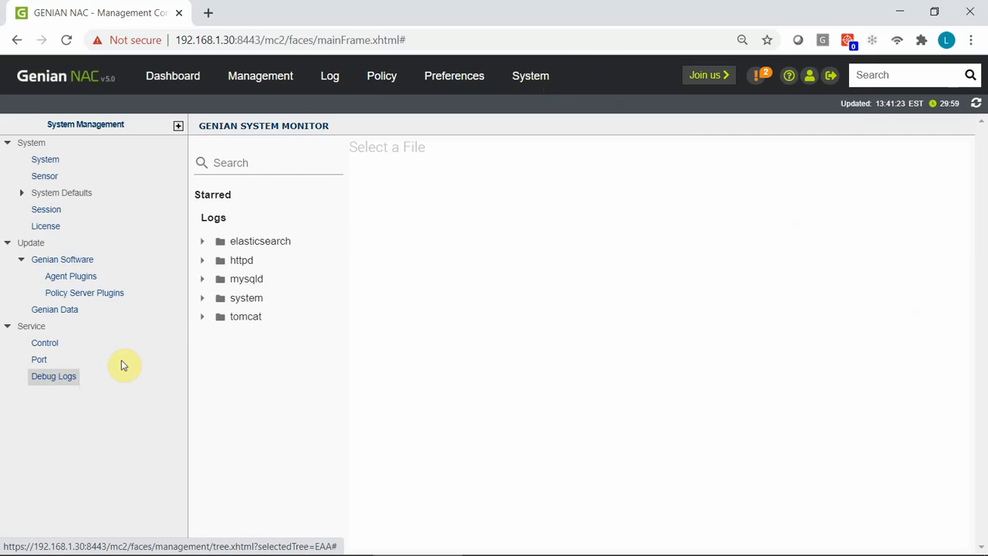
{"action": "left_click", "coordinate": [203, 301]}
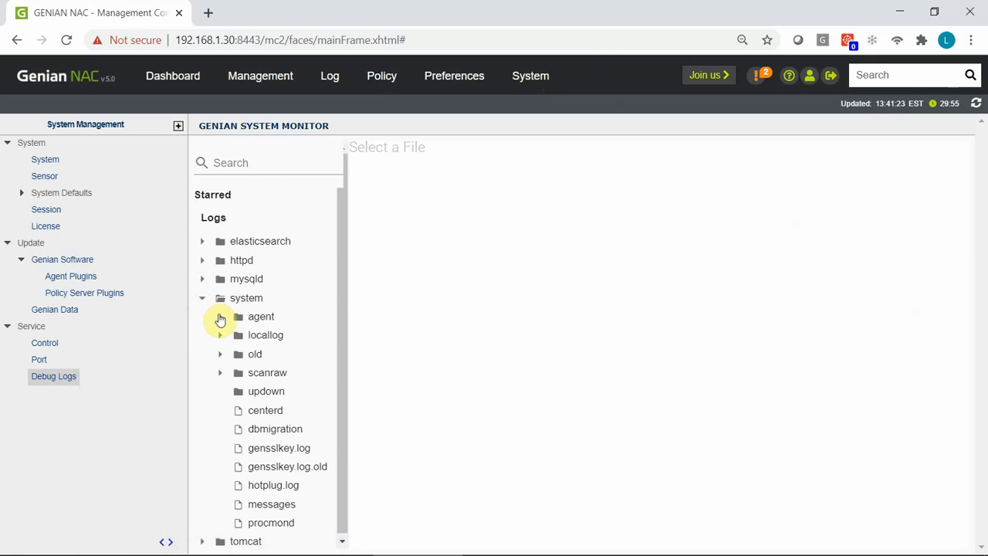
{"action": "left_click", "coordinate": [220, 317]}
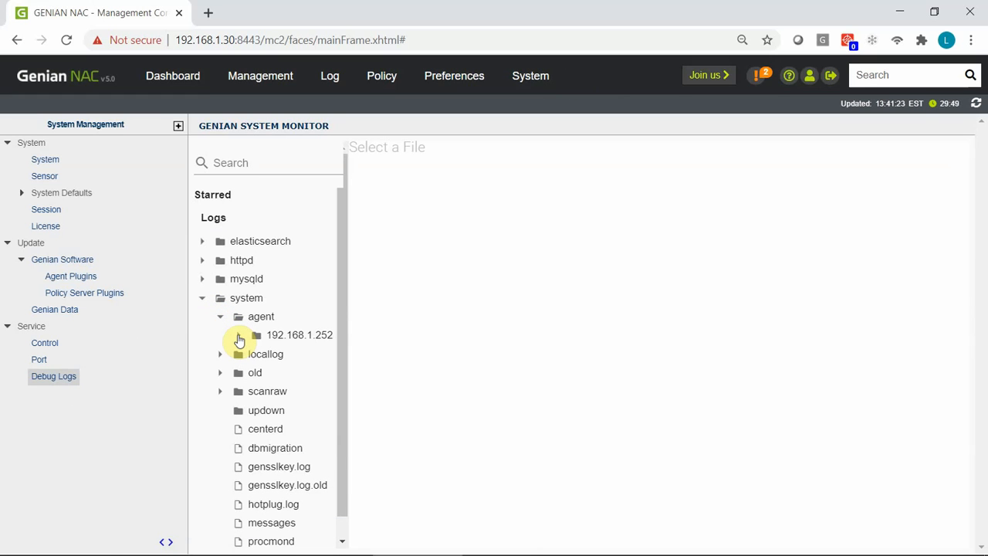
{"action": "left_click", "coordinate": [239, 336]}
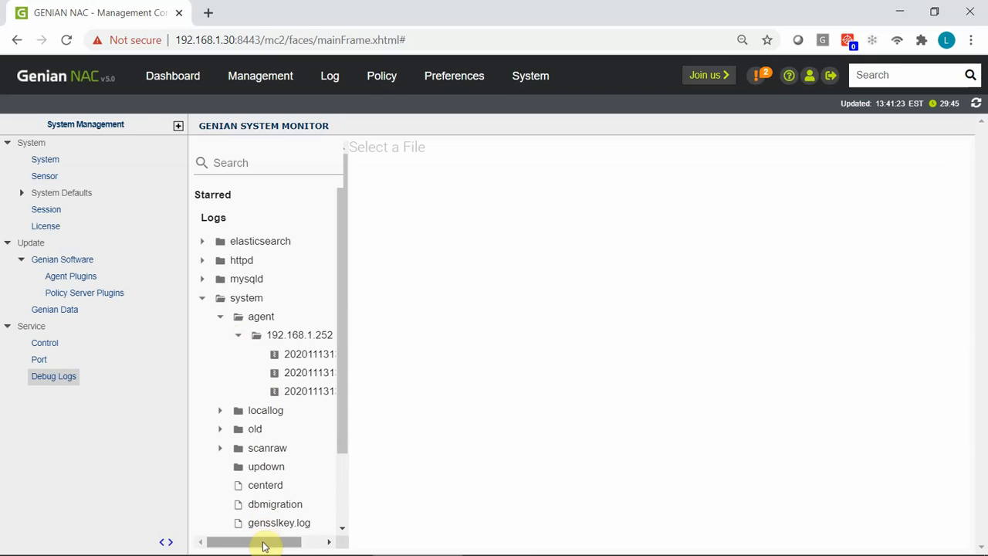
Step: Download the 202011131341.zip log archive and open it
{"action": "left_click_drag", "start_coordinate": [265, 542], "coordinate": [306, 546]}
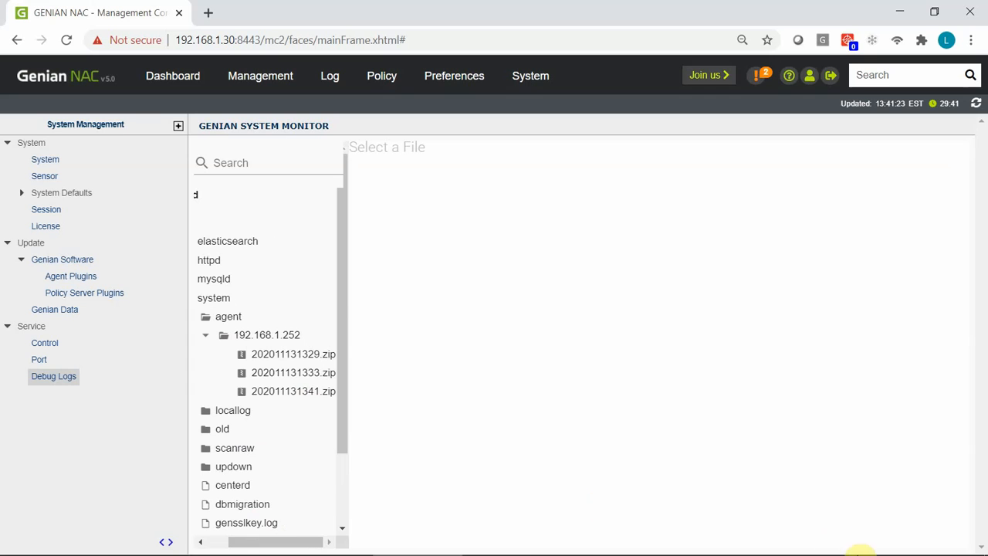
{"action": "mouse_move", "coordinate": [884, 549]}
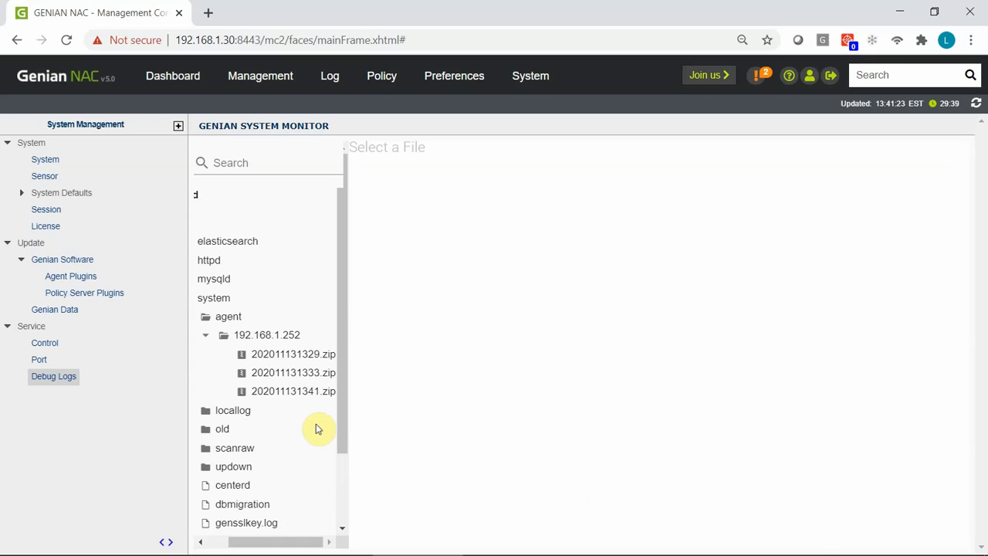
{"action": "left_click", "coordinate": [286, 397]}
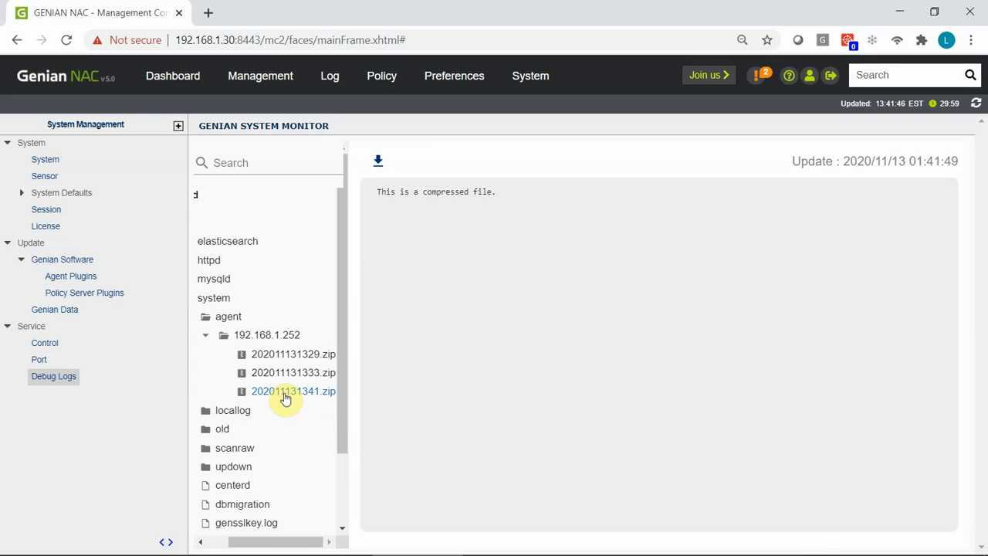
{"action": "left_click", "coordinate": [377, 164]}
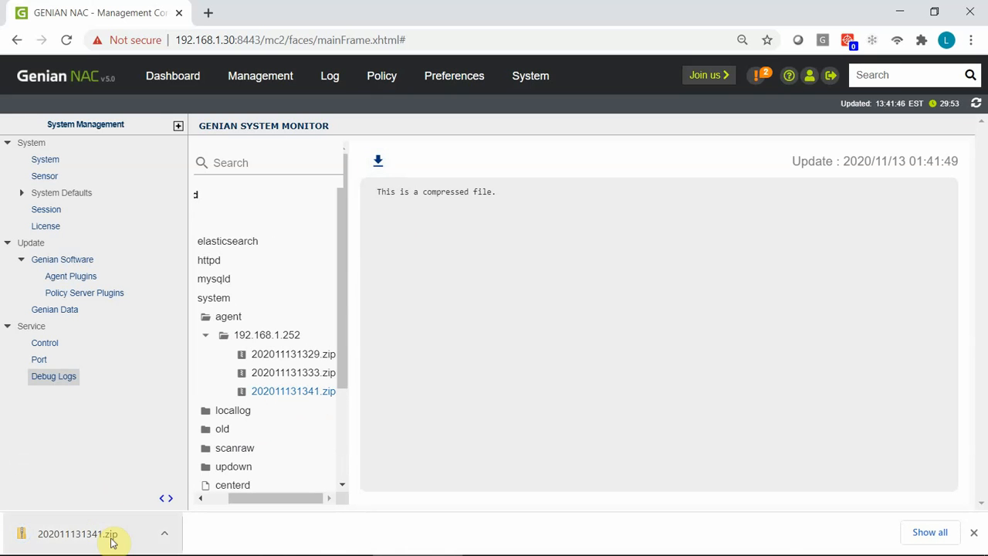
{"action": "left_click", "coordinate": [78, 533]}
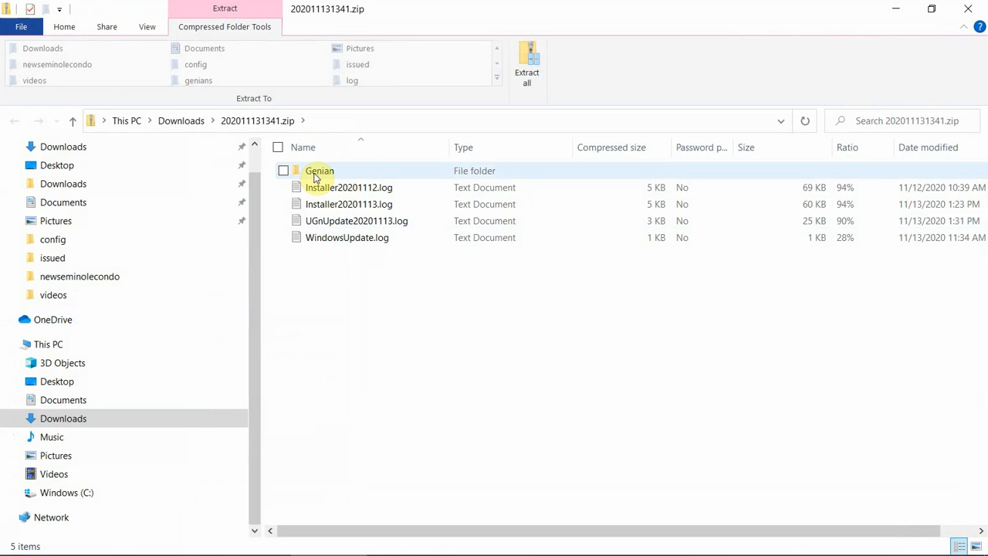
Step: Browse into the archive's Genian > Logs folder and select Genian.reg
{"action": "double_click", "coordinate": [315, 176]}
{"action": "double_click", "coordinate": [313, 173]}
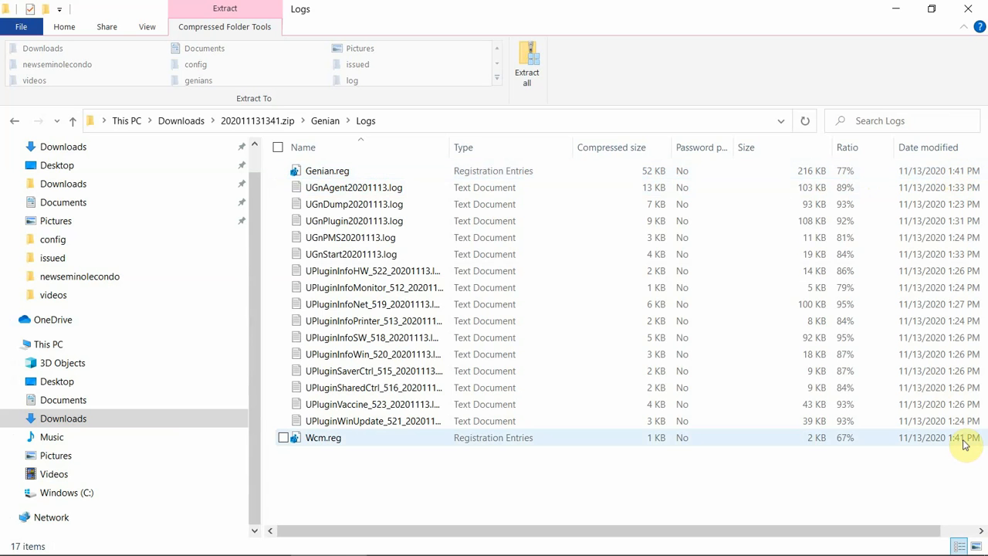
{"action": "left_click", "coordinate": [934, 173]}
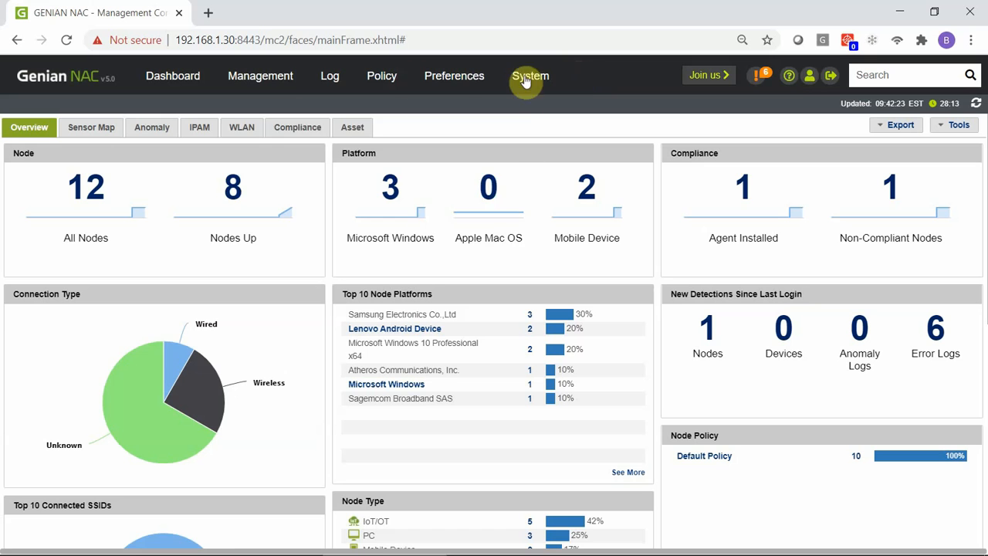
Step: Show the Management > Node list of all 12 nodes, then bring up the browser's Help menu
{"action": "mouse_move", "coordinate": [286, 74]}
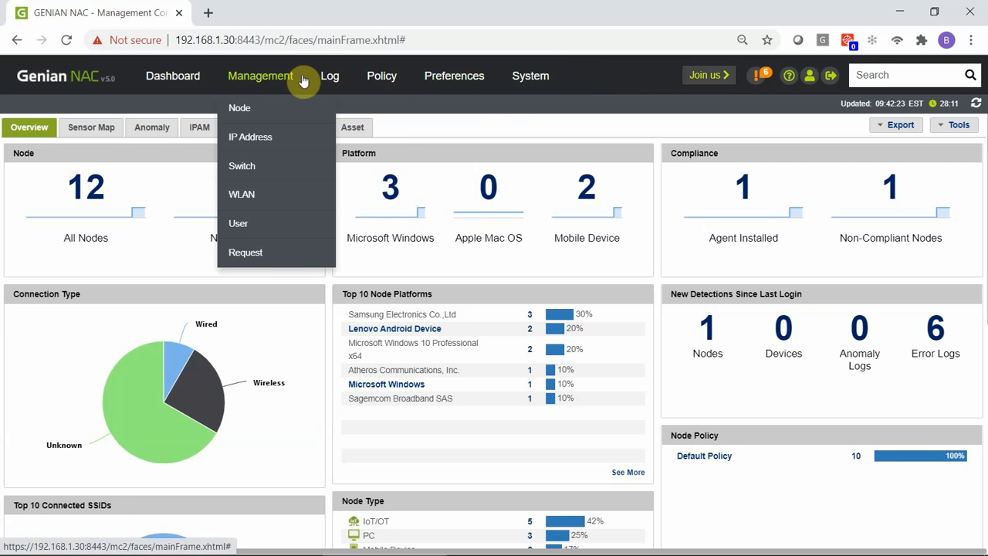
{"action": "left_click", "coordinate": [282, 108]}
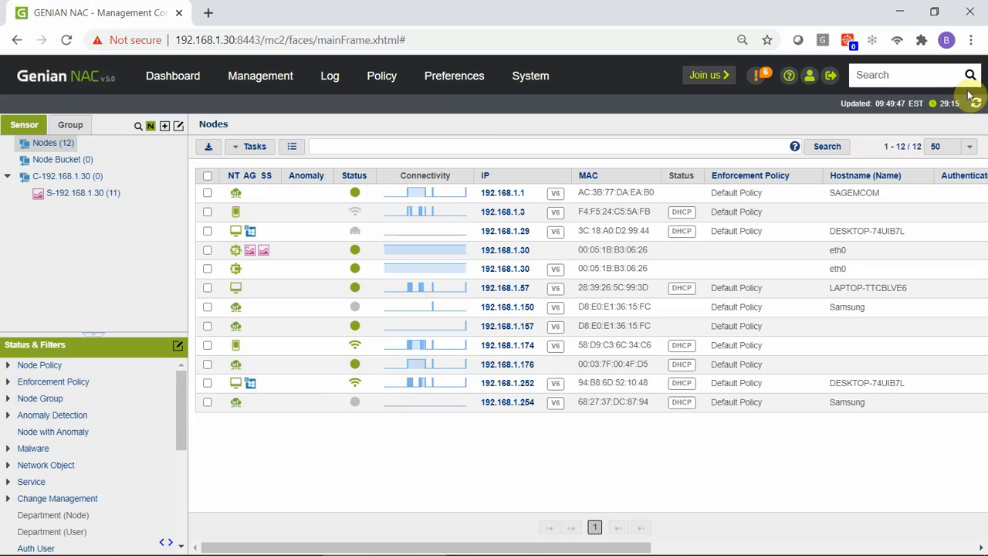
{"action": "left_click", "coordinate": [972, 39]}
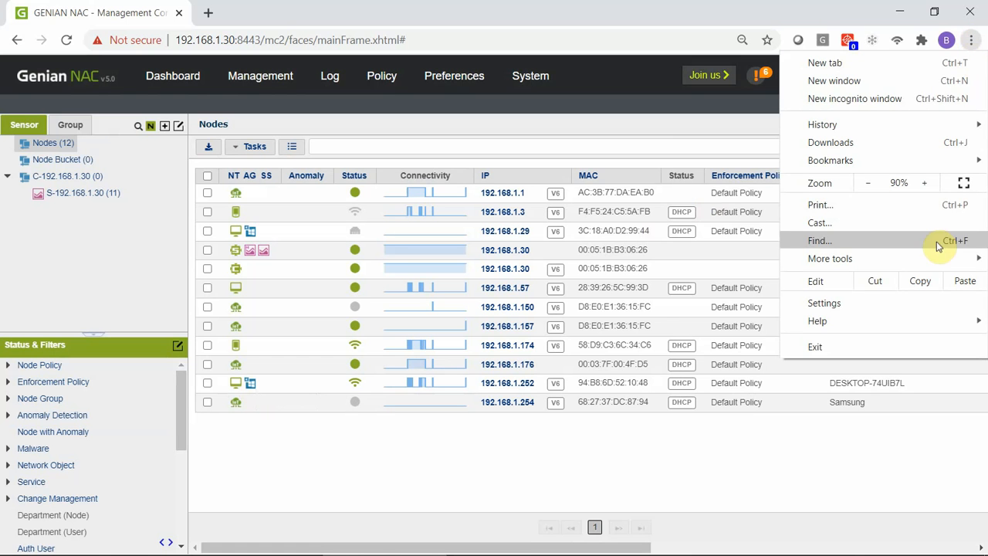
{"action": "mouse_move", "coordinate": [966, 325]}
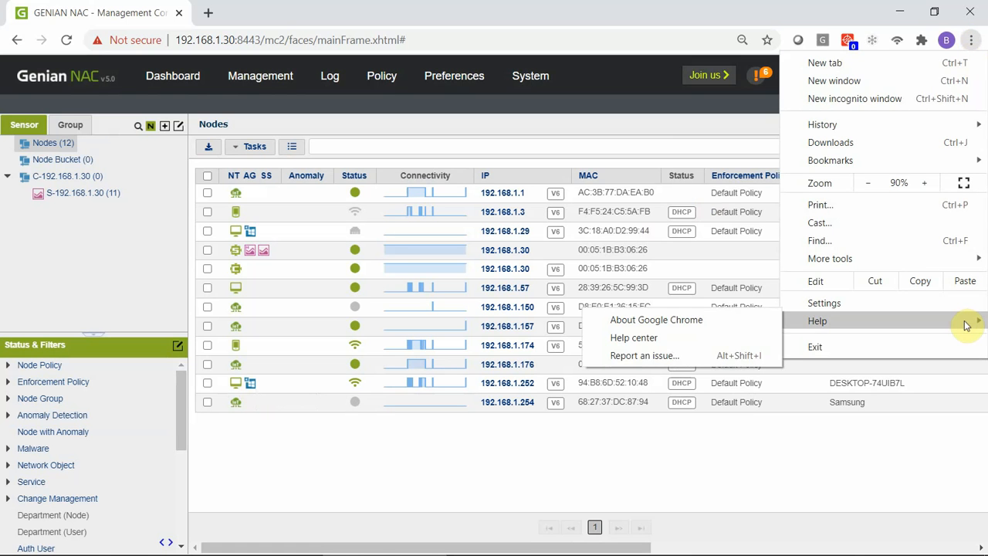
{"action": "left_click", "coordinate": [728, 321]}
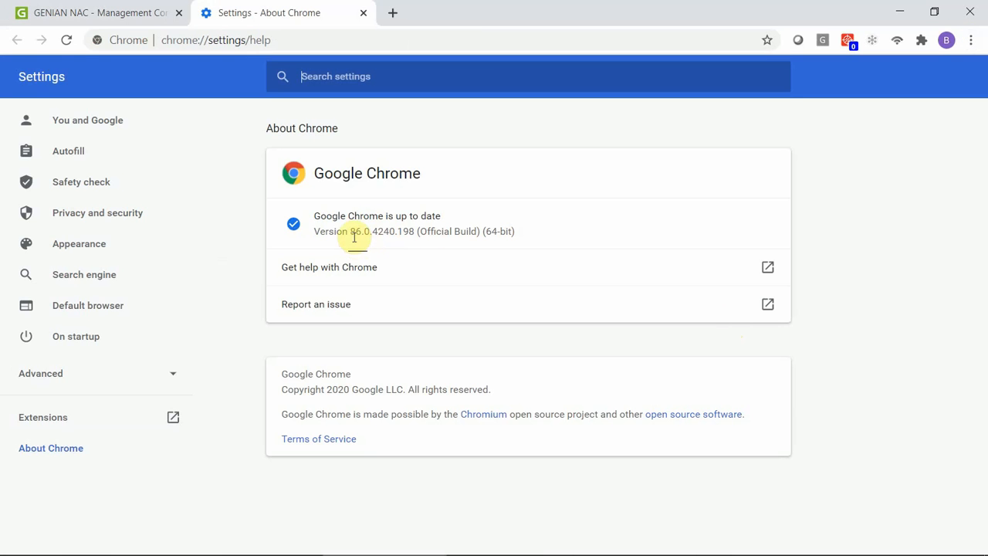
{"action": "left_click_drag", "start_coordinate": [353, 234], "coordinate": [417, 235]}
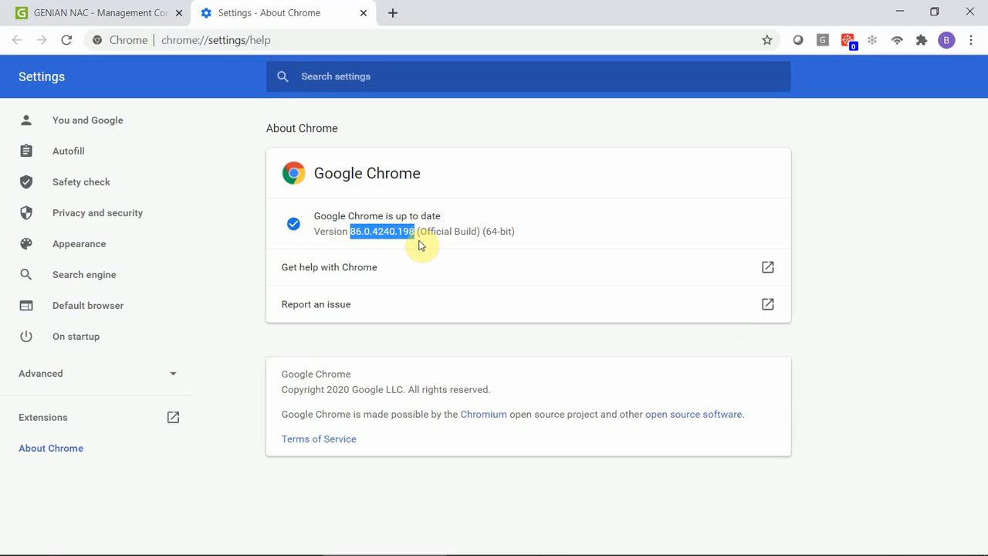
{"action": "left_click", "coordinate": [363, 14]}
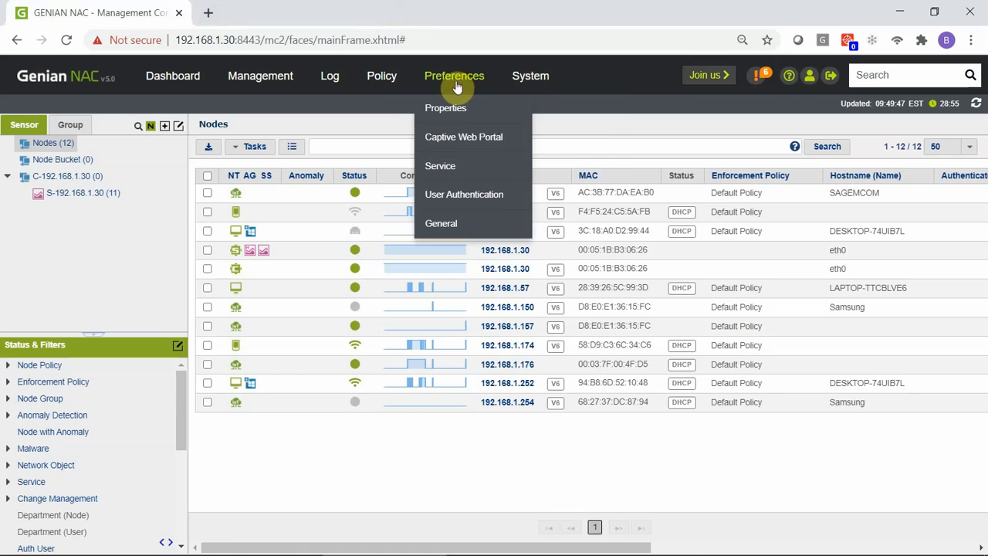
Step: Search the Policy > Group node group list for 'chrome'
{"action": "mouse_move", "coordinate": [396, 83]}
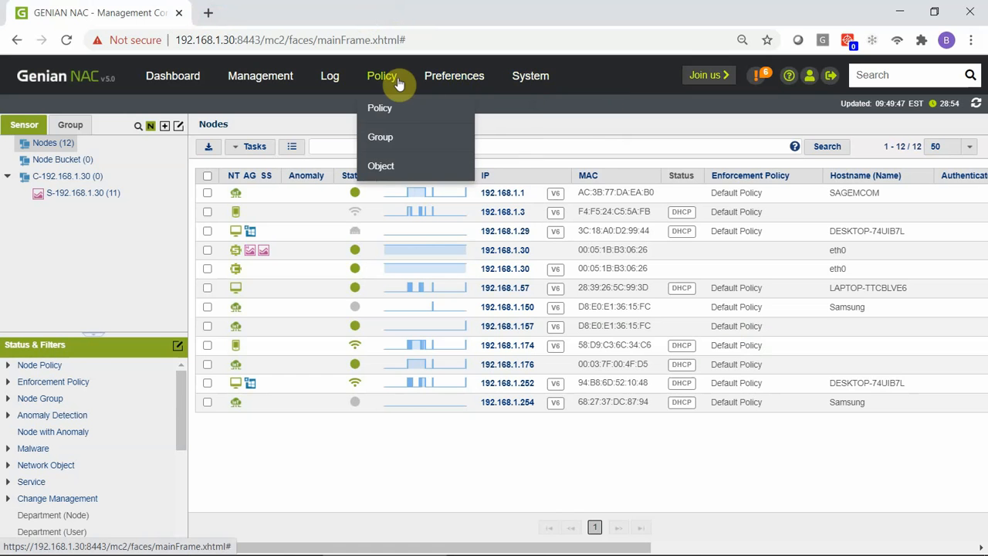
{"action": "left_click", "coordinate": [437, 145]}
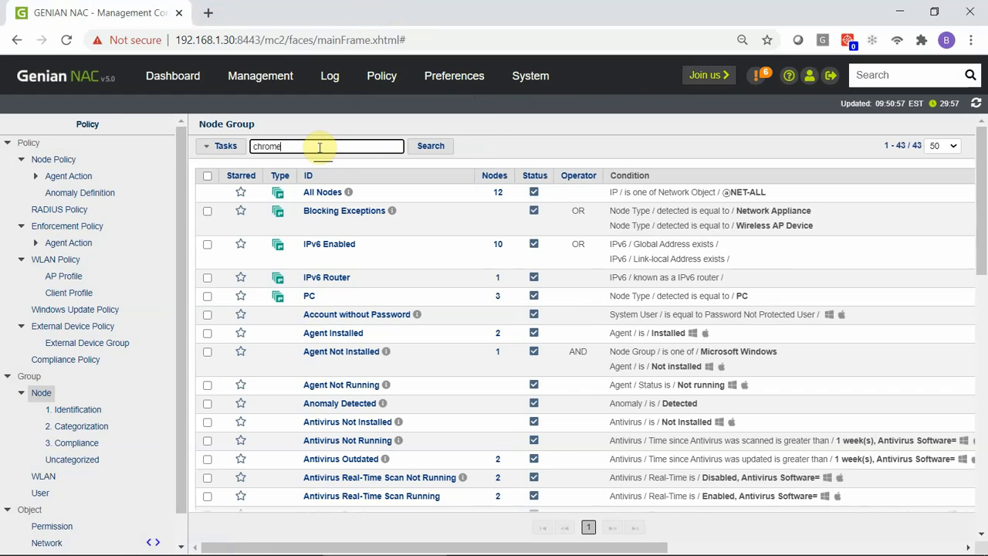
{"action": "left_click", "coordinate": [319, 147]}
{"action": "type", "text": "chrome"}
{"action": "left_click", "coordinate": [429, 147]}
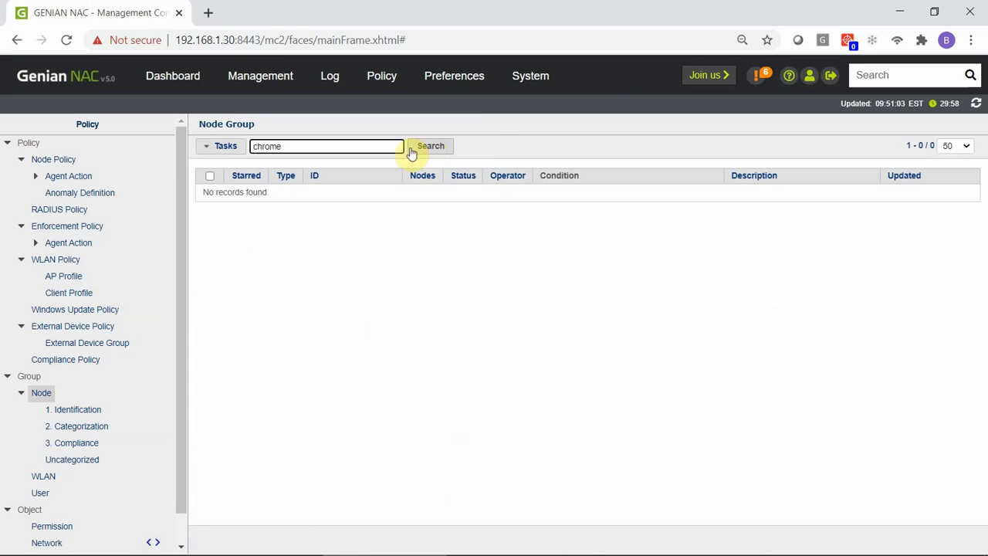
Step: Create a node group with ID 'Devices running Google chrome version 86.0.4240.198'
{"action": "left_click", "coordinate": [242, 149]}
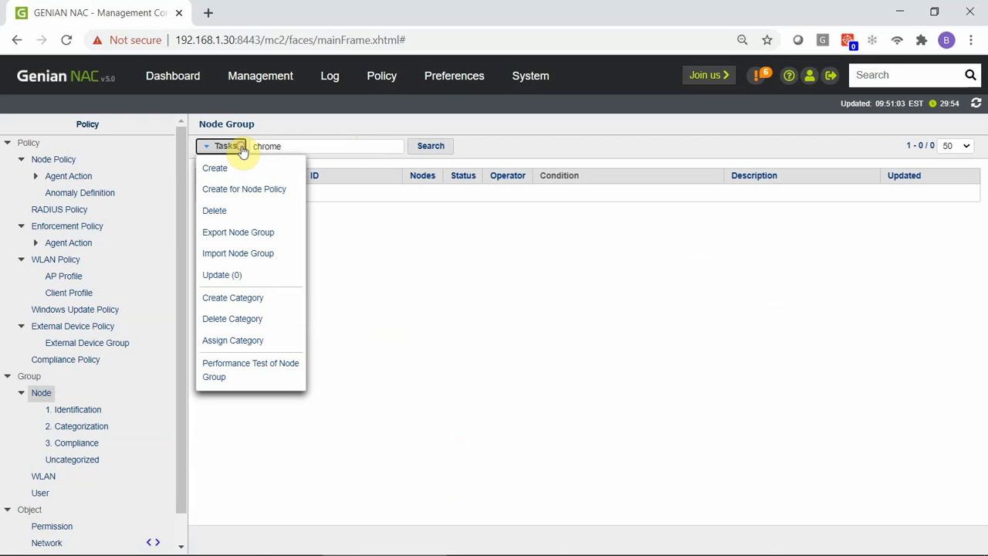
{"action": "left_click", "coordinate": [270, 173]}
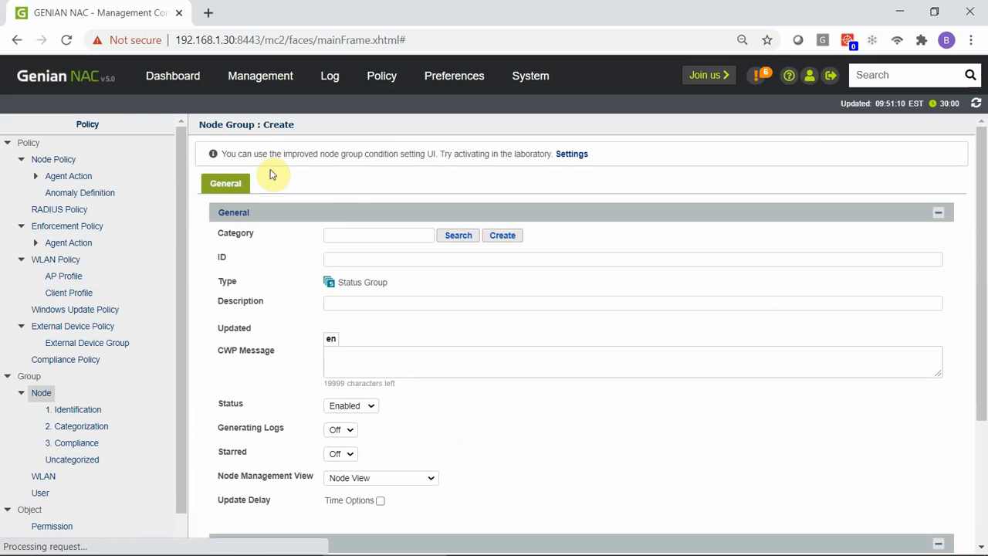
{"action": "left_click", "coordinate": [368, 258]}
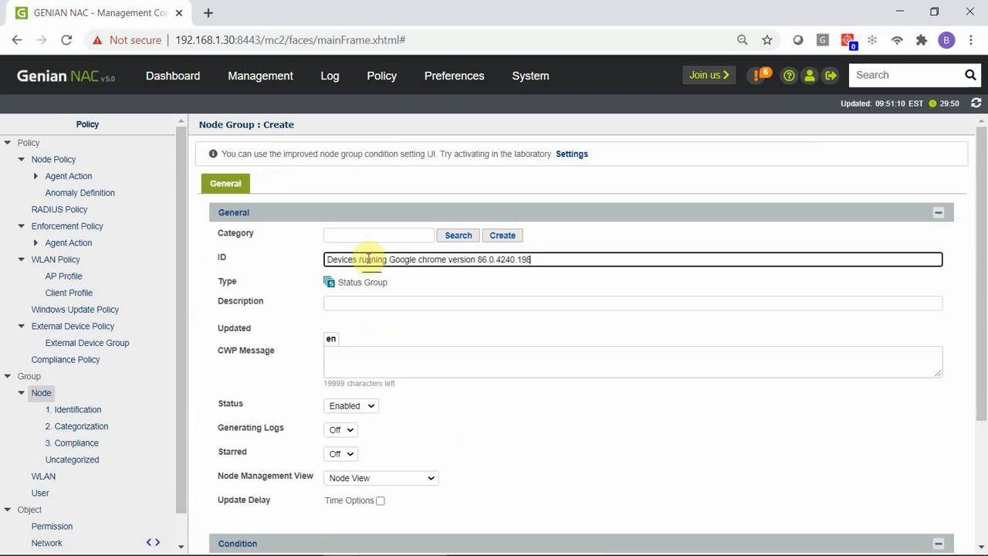
{"action": "left_click_drag", "start_coordinate": [979, 310], "coordinate": [976, 461]}
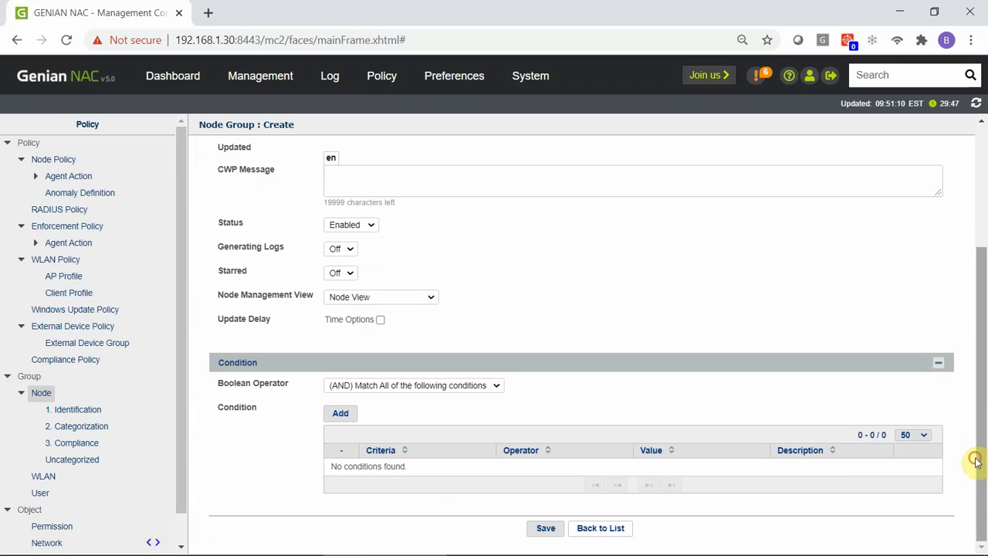
Step: Add a condition using the 'Version is equal to' operator
{"action": "left_click", "coordinate": [347, 413]}
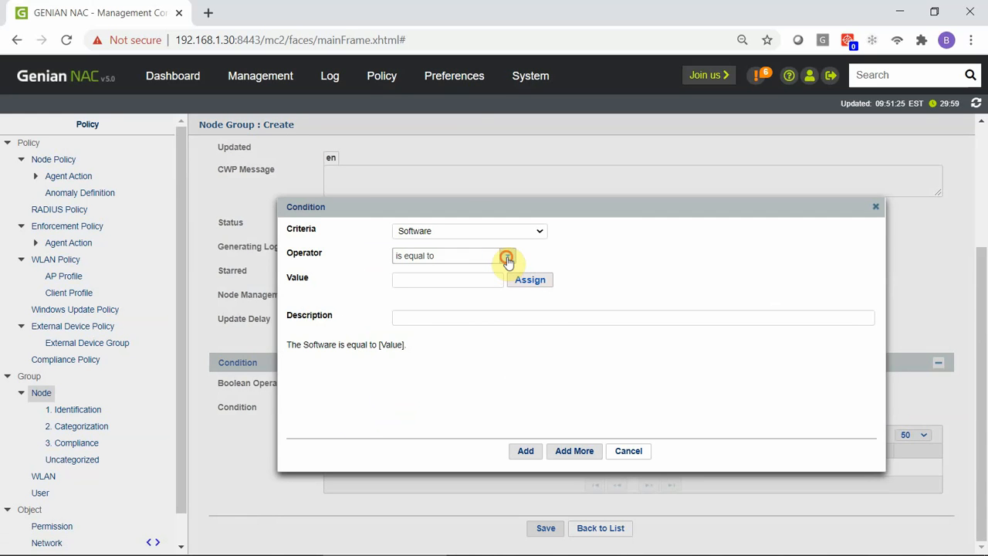
{"action": "left_click", "coordinate": [507, 257]}
{"action": "left_click_drag", "start_coordinate": [535, 321], "coordinate": [532, 378]}
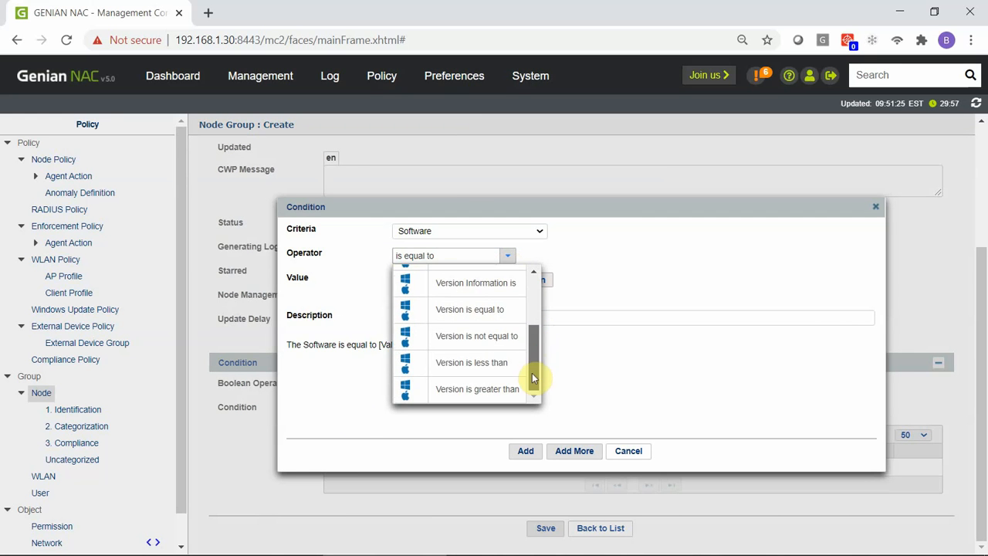
{"action": "left_click", "coordinate": [479, 307]}
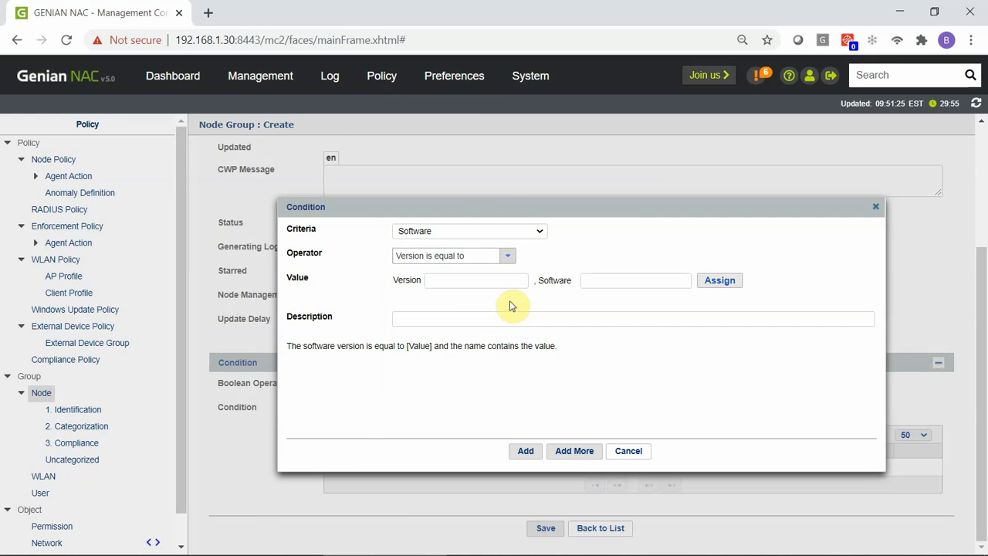
Step: Assign Google Chrome version 86.0.4240.198 as the software and add the condition
{"action": "left_click", "coordinate": [719, 281]}
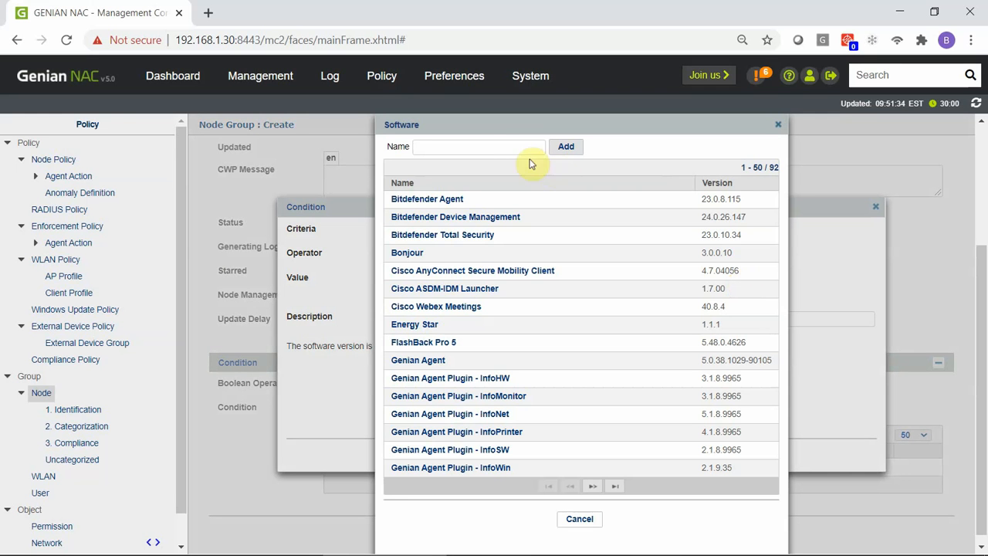
{"action": "left_click", "coordinate": [497, 148]}
{"action": "type", "text": "cghroir"}
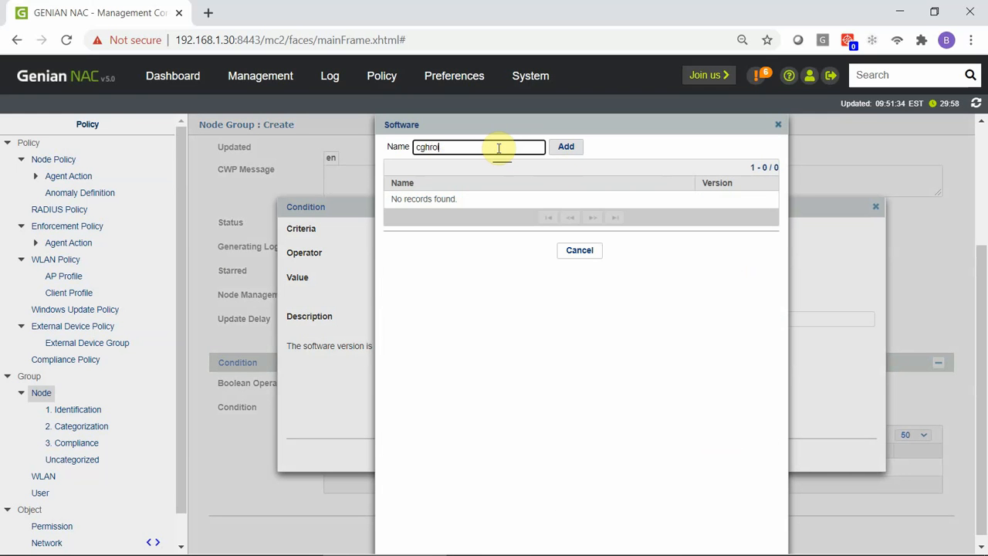
{"action": "key", "text": "BackSpace"}
{"action": "key", "text": "BackSpace"}
{"action": "key", "text": "BackSpace"}
{"action": "key", "text": "BackSpace"}
{"action": "type", "text": "chr"}
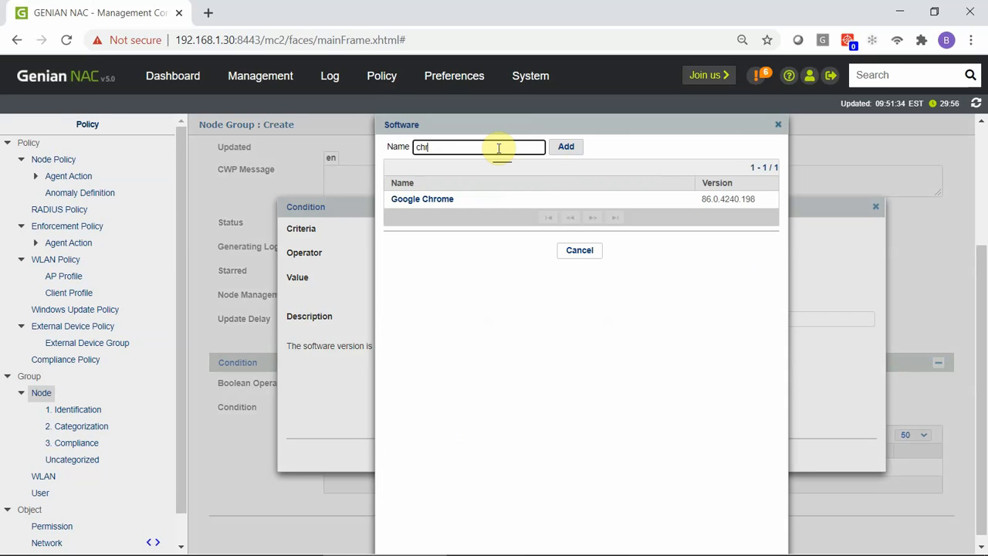
{"action": "left_click", "coordinate": [438, 201]}
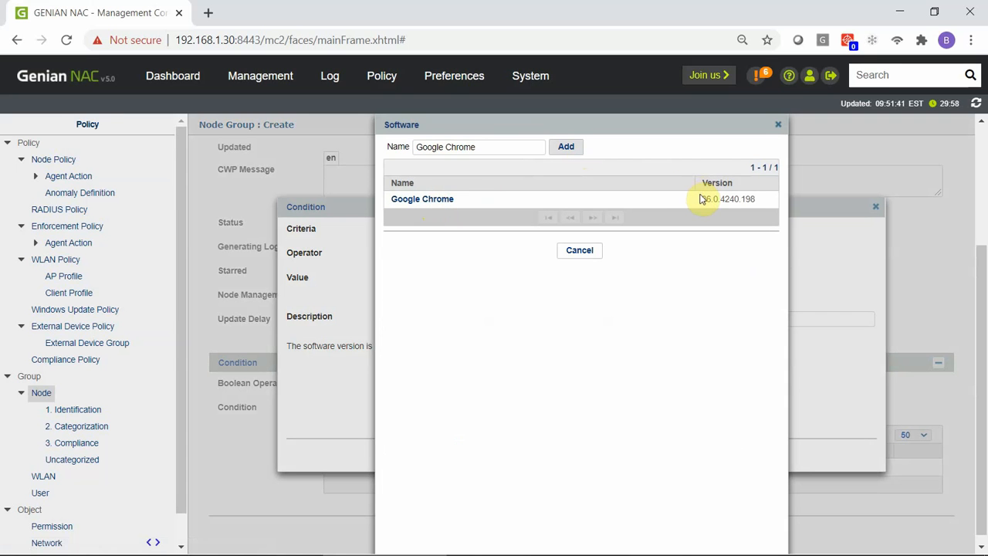
{"action": "left_click_drag", "start_coordinate": [701, 198], "coordinate": [755, 200]}
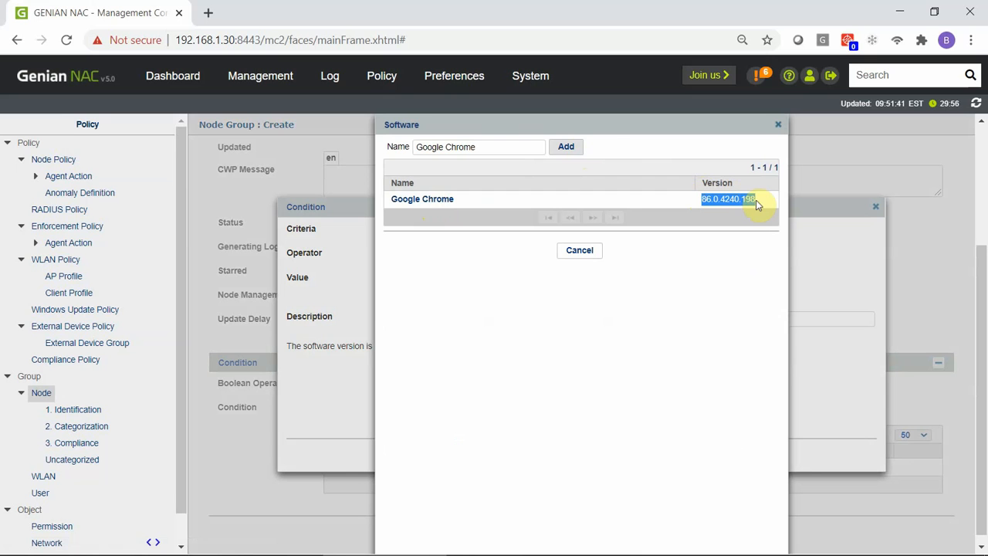
{"action": "left_click", "coordinate": [567, 149]}
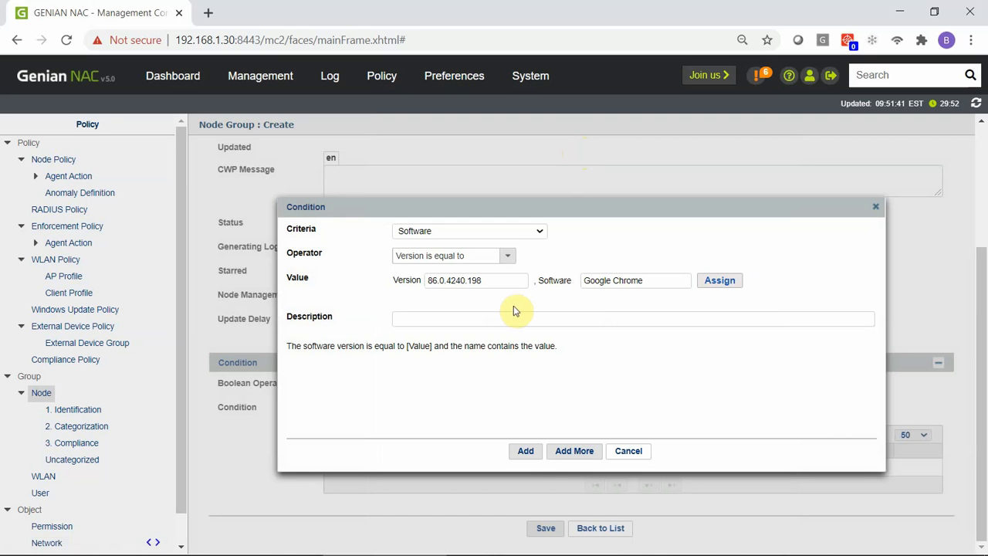
{"action": "left_click", "coordinate": [526, 450]}
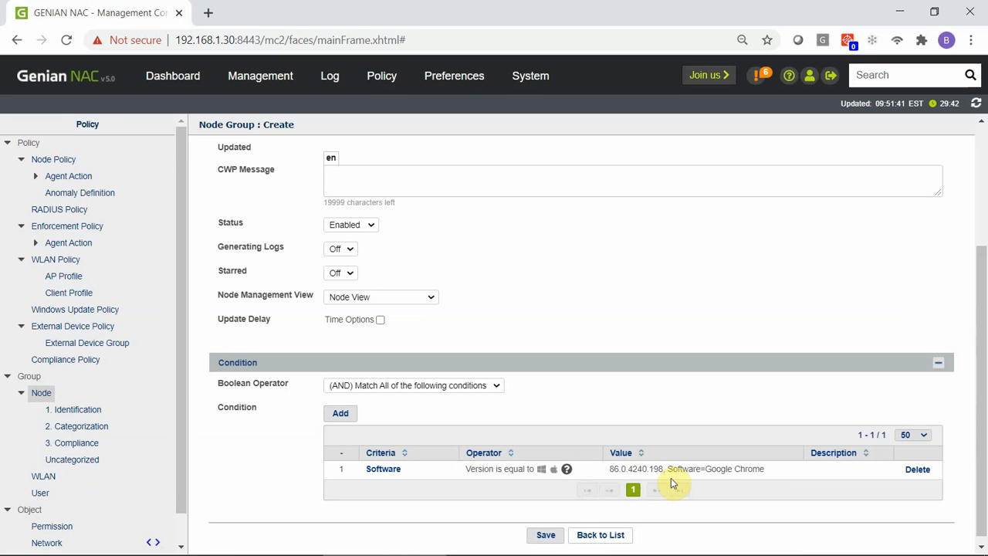
Step: Save the node group and select its ID text in the list for copying
{"action": "left_click", "coordinate": [551, 537]}
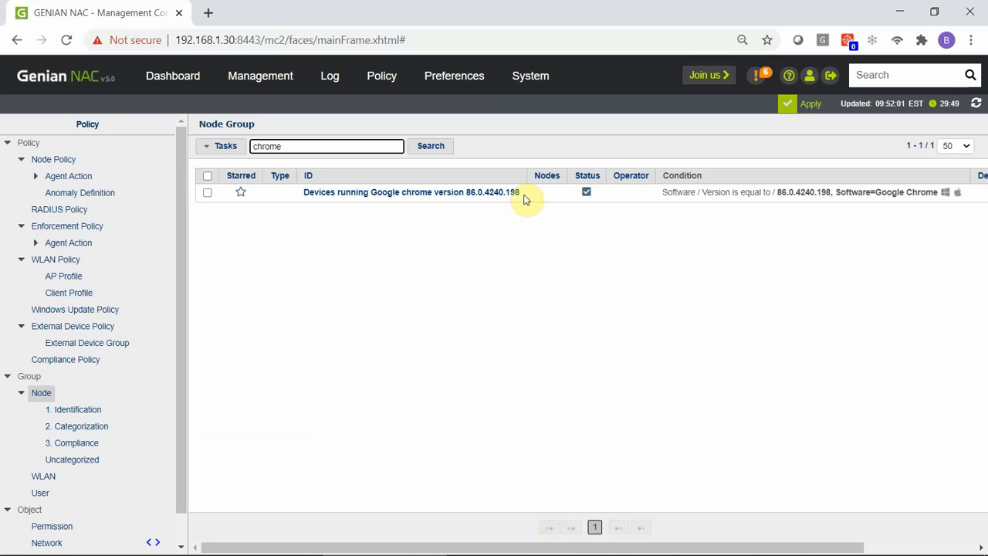
{"action": "left_click_drag", "start_coordinate": [523, 199], "coordinate": [309, 202]}
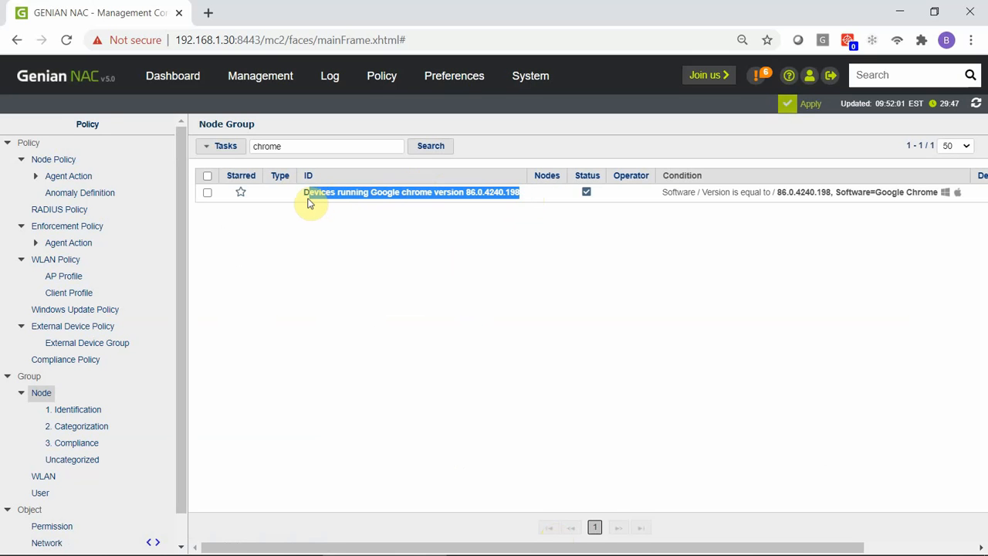
Step: Create another node group, pasting the copied group name as its ID
{"action": "left_click", "coordinate": [238, 154]}
{"action": "left_click", "coordinate": [231, 169]}
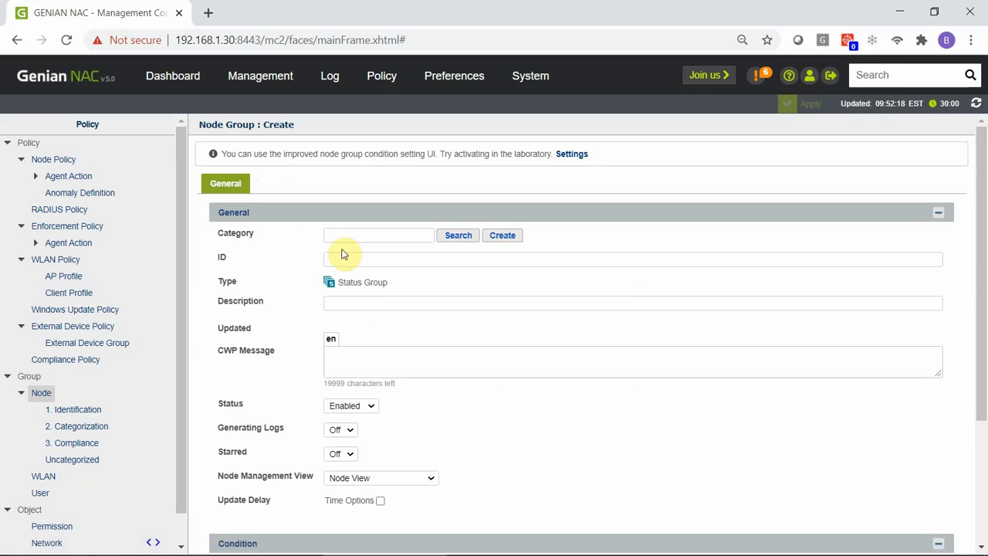
{"action": "left_click", "coordinate": [369, 256]}
{"action": "type", "text": "Devices running Google chrome version 86.0.4240.198"}
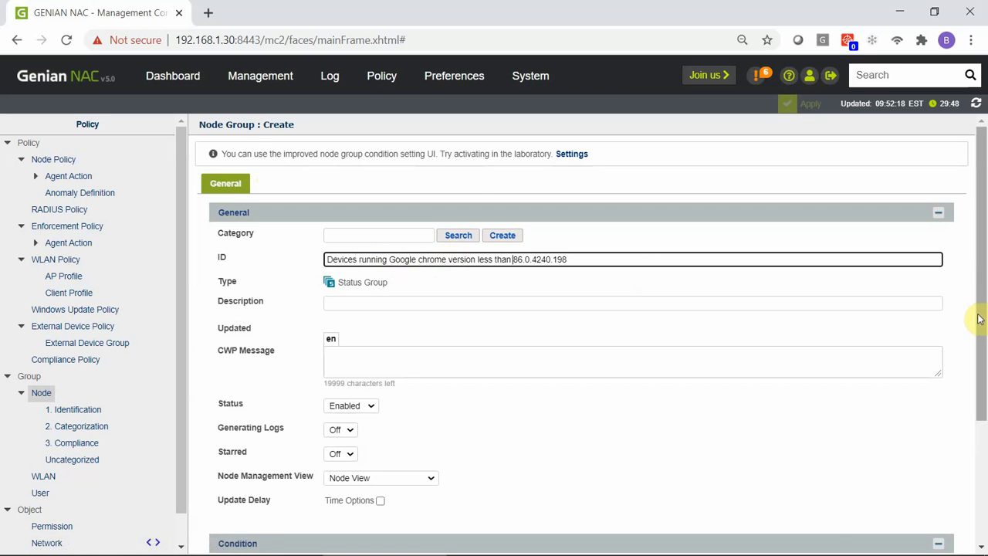
{"action": "left_click_drag", "start_coordinate": [977, 316], "coordinate": [982, 453]}
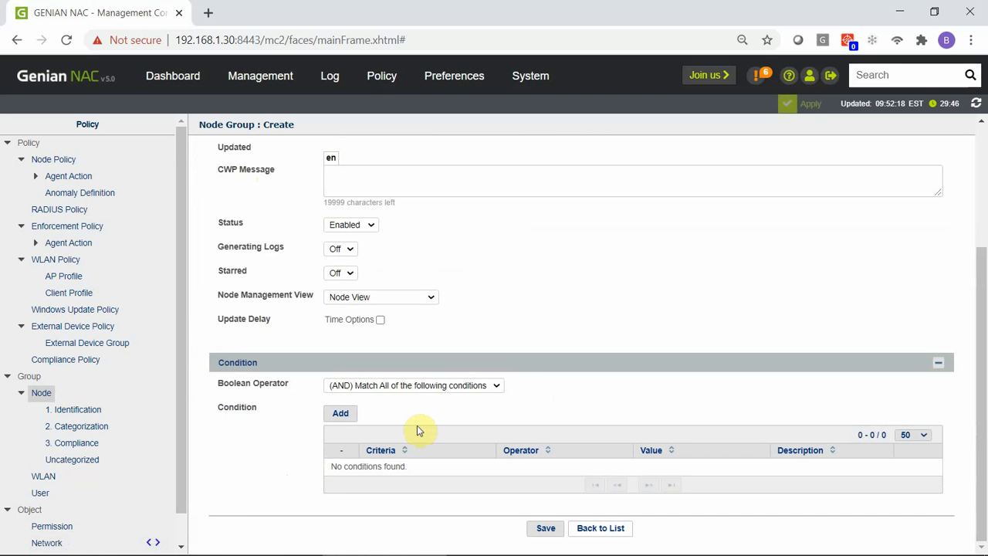
Step: Add a 'Version is less than' condition for Google Chrome 86.0.4240.198
{"action": "left_click", "coordinate": [342, 413]}
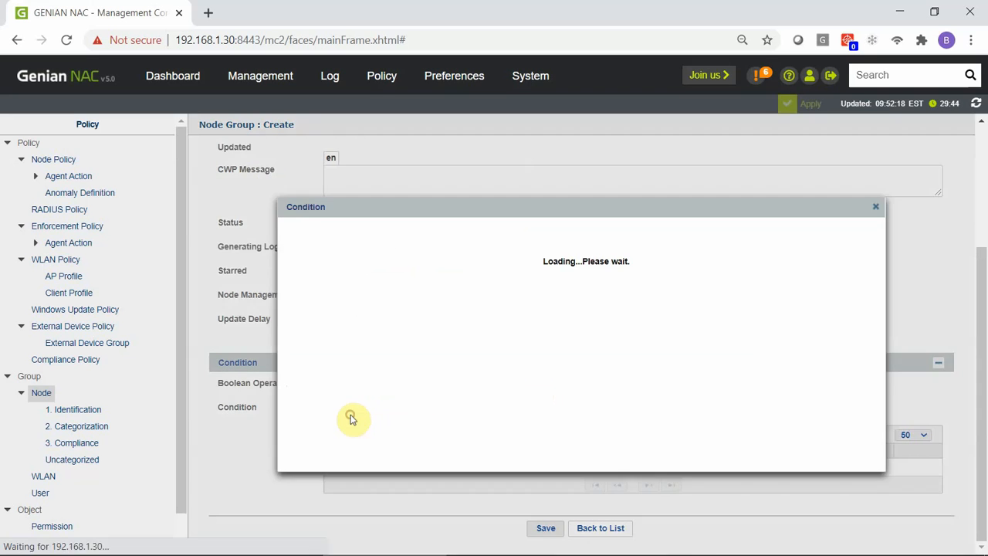
{"action": "left_click", "coordinate": [508, 256]}
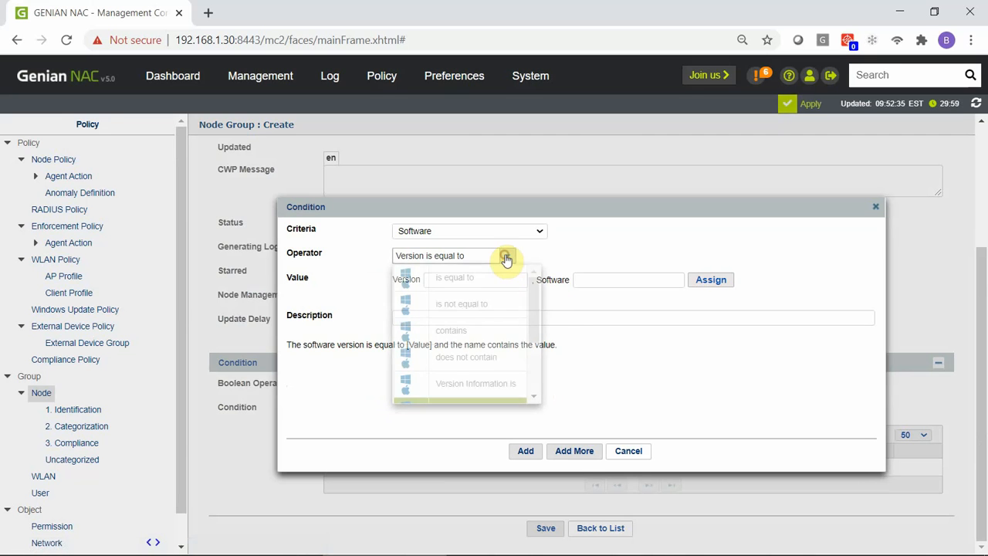
{"action": "left_click_drag", "start_coordinate": [532, 310], "coordinate": [534, 367]}
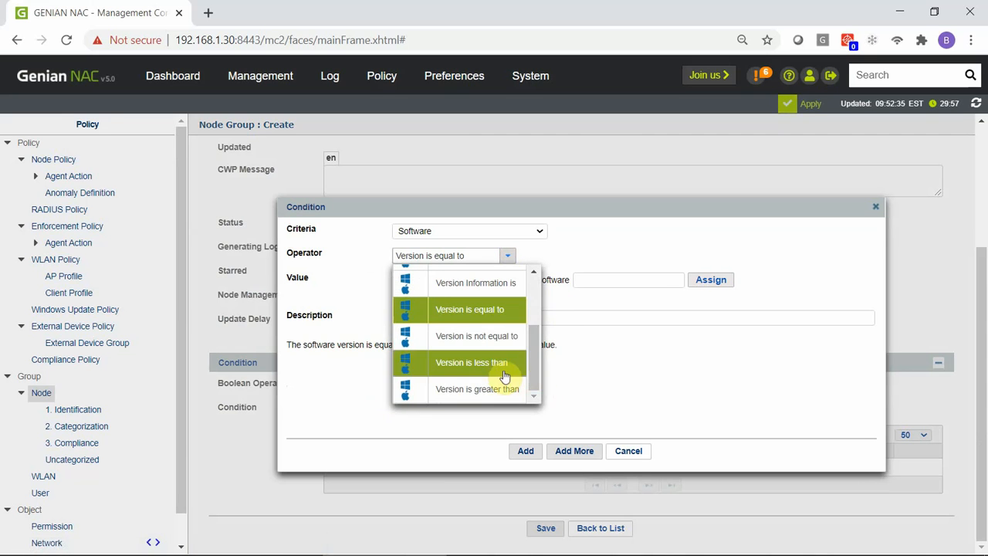
{"action": "left_click", "coordinate": [498, 371]}
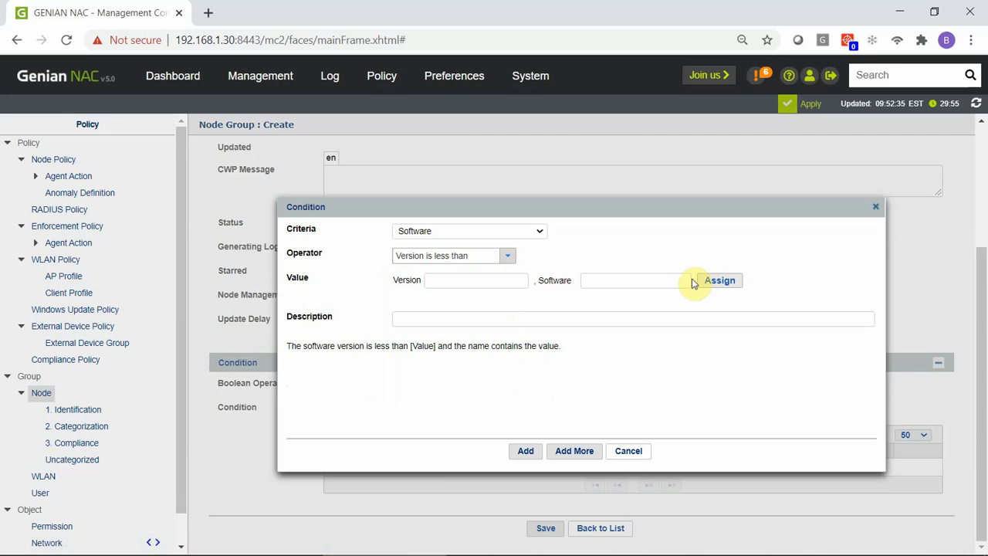
{"action": "left_click", "coordinate": [736, 284]}
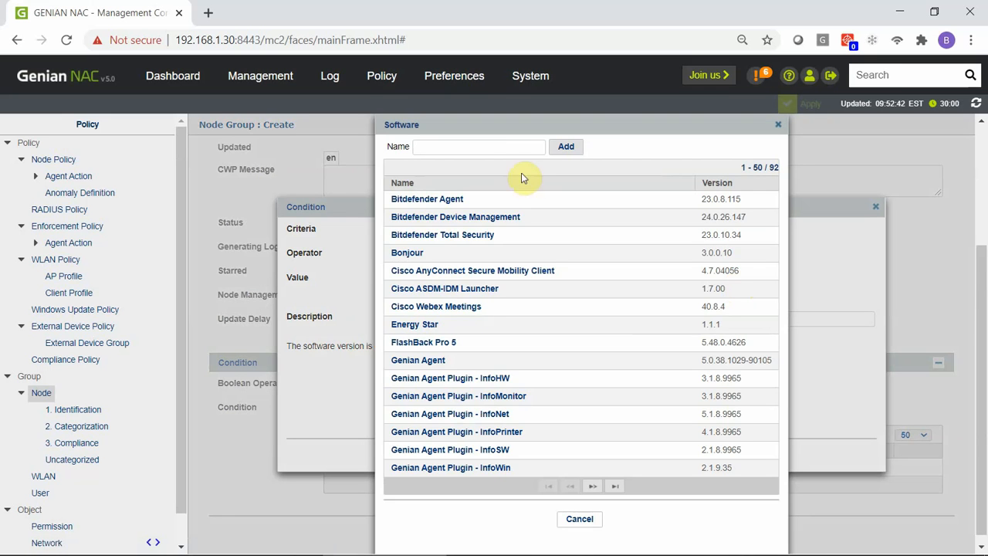
{"action": "left_click", "coordinate": [499, 149]}
{"action": "type", "text": "chrome"}
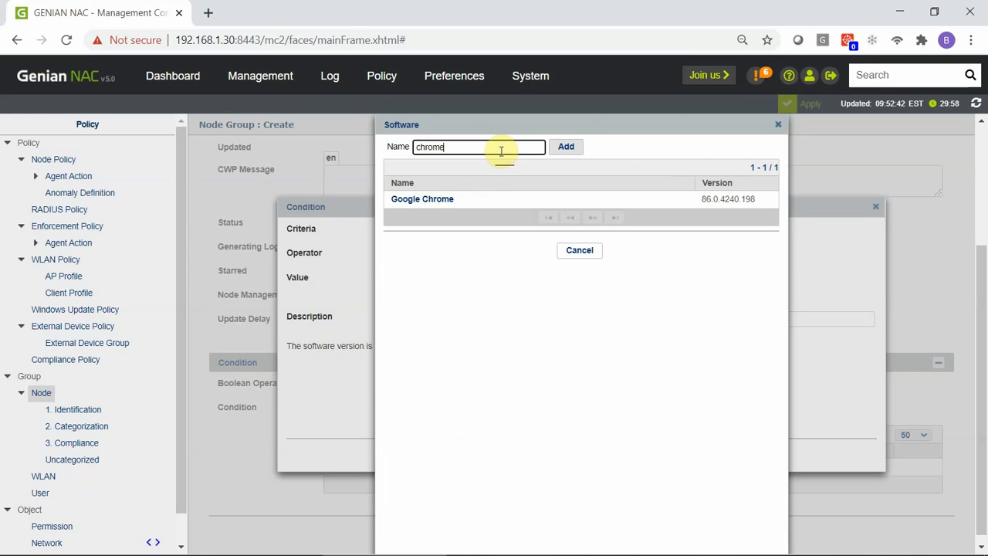
{"action": "left_click", "coordinate": [448, 202]}
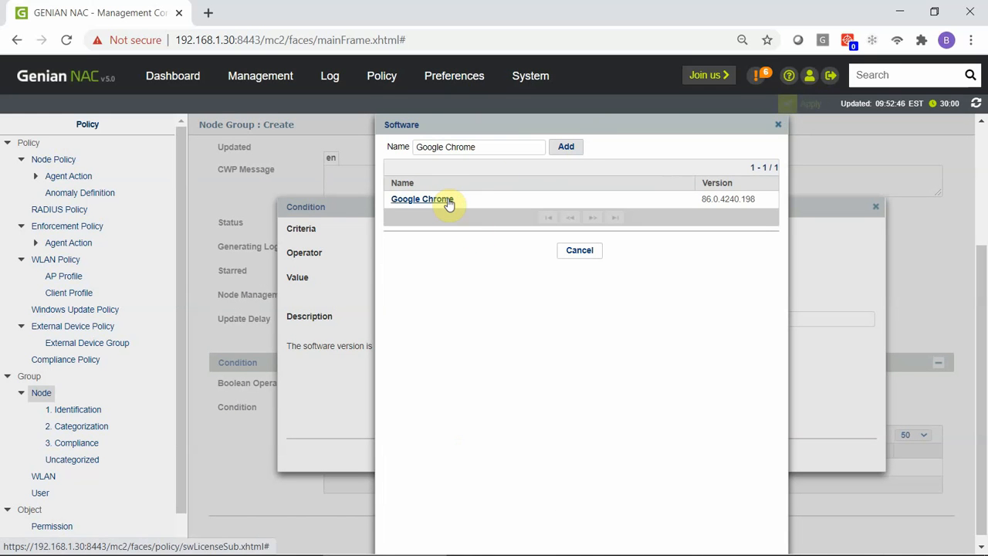
{"action": "left_click", "coordinate": [572, 148]}
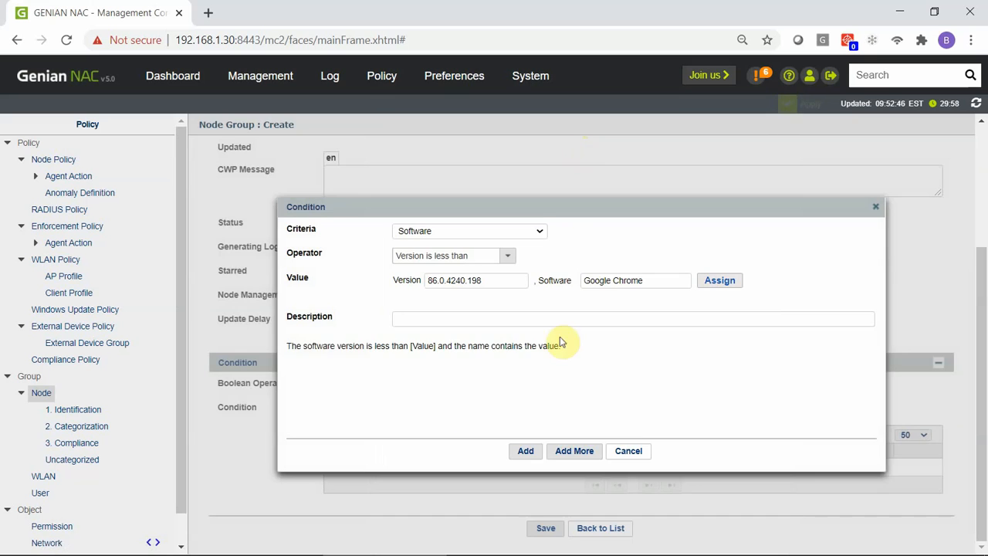
{"action": "left_click", "coordinate": [535, 453]}
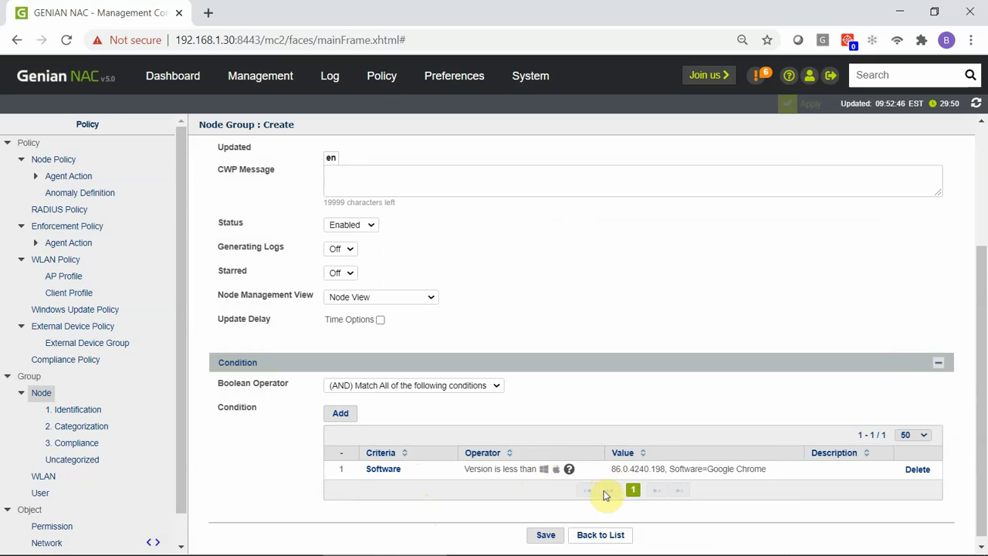
Step: Save the second group, apply both Chrome groups, and list the 2 nodes on 86.0.4240.198
{"action": "left_click", "coordinate": [557, 535]}
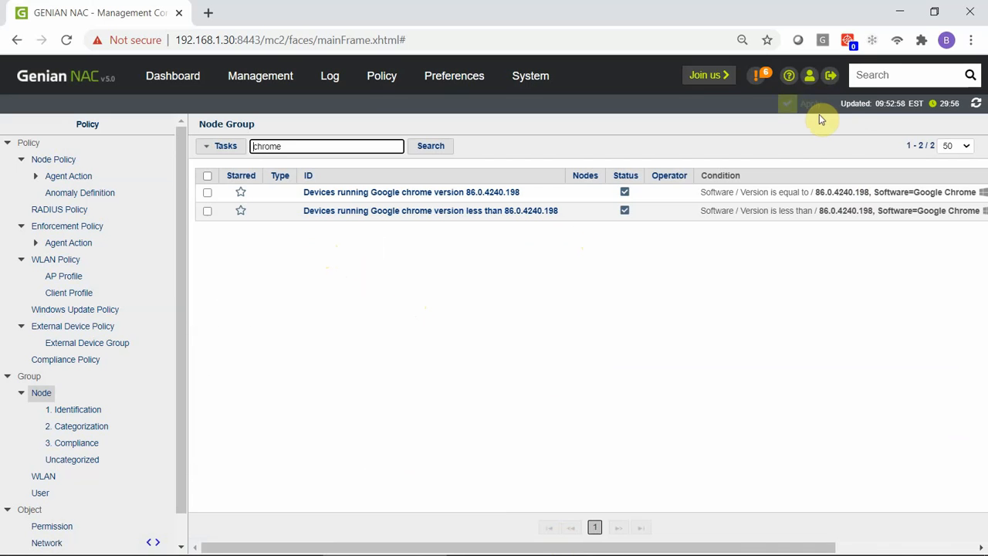
{"action": "left_click", "coordinate": [815, 104]}
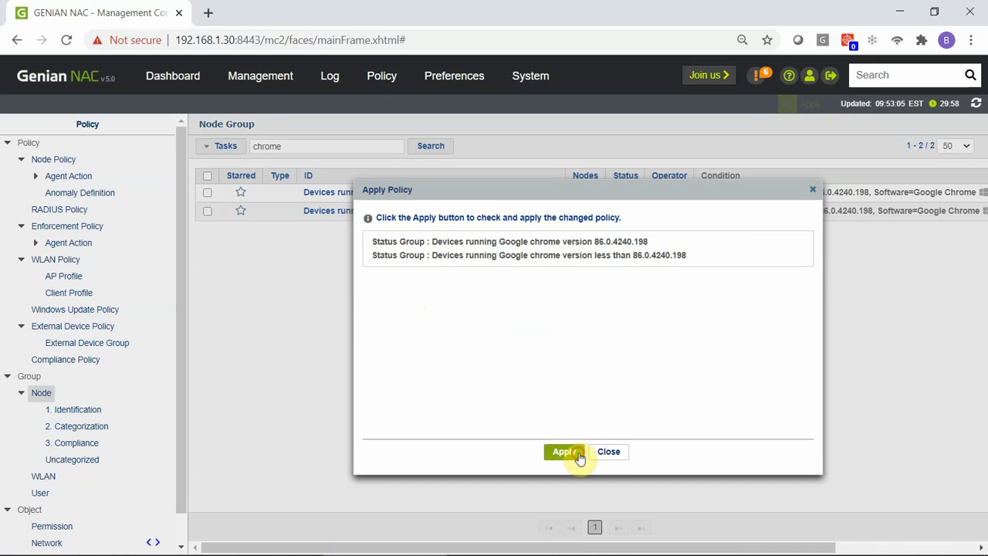
{"action": "left_click", "coordinate": [565, 451]}
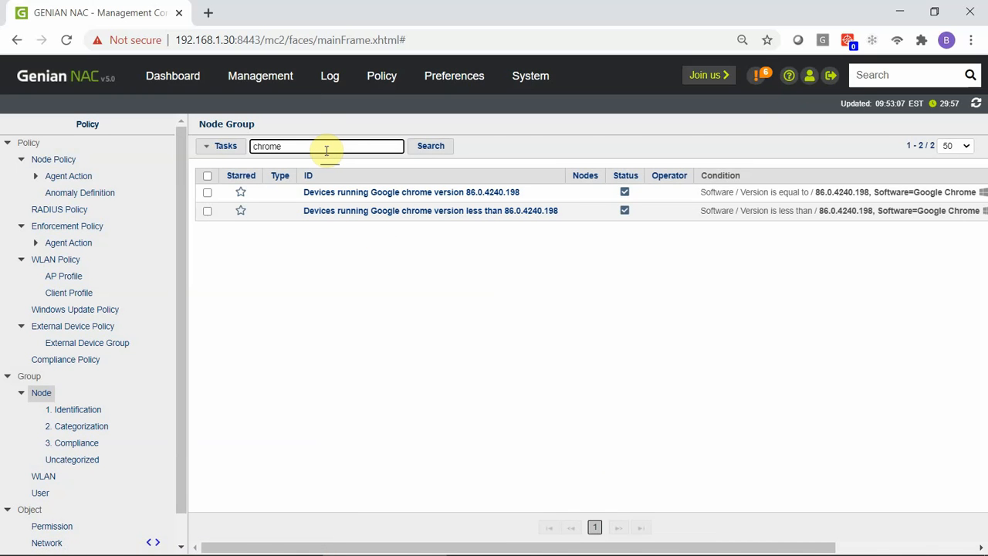
{"action": "left_click", "coordinate": [431, 146]}
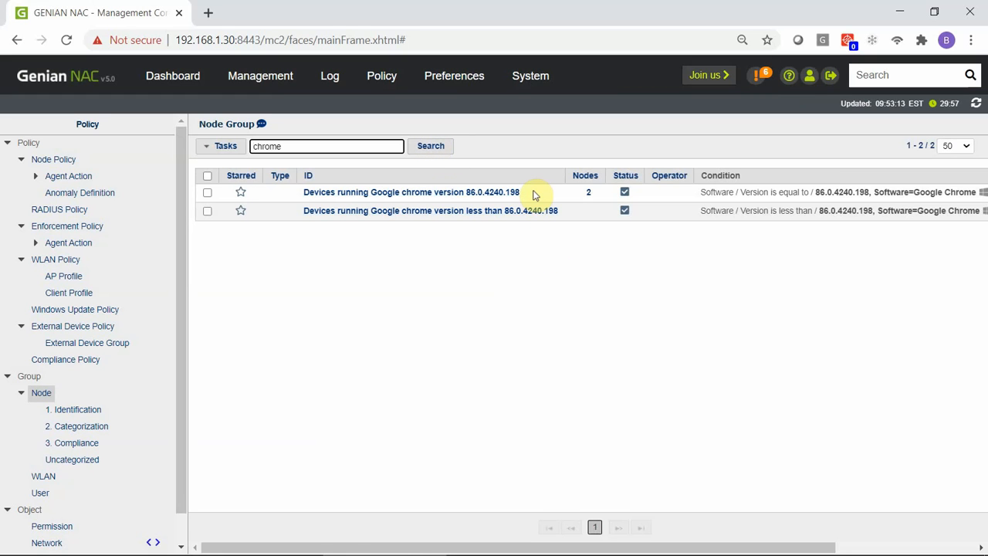
{"action": "left_click", "coordinate": [589, 194]}
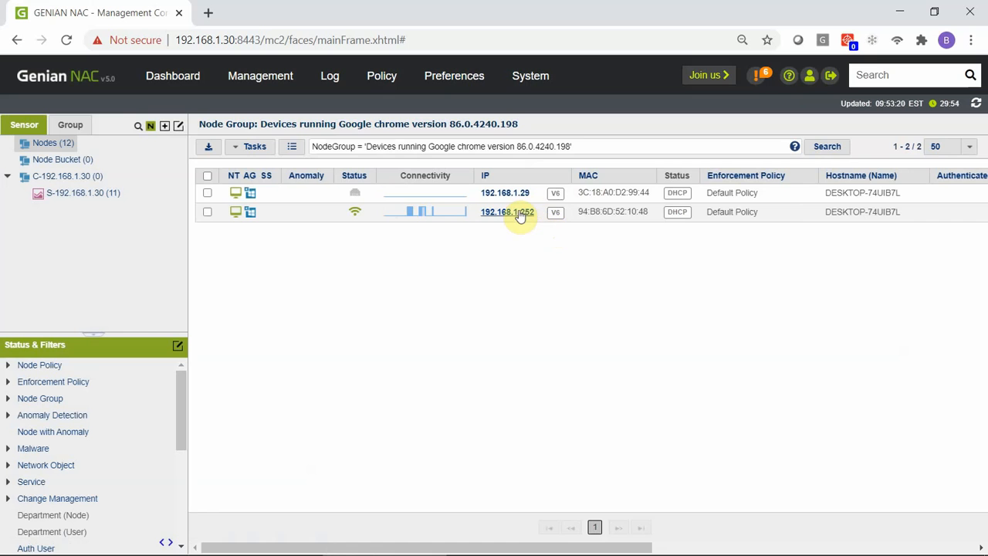
Step: Open node 192.168.1.252's Software tab and page through to find Google Chrome 86.0.4240.198
{"action": "left_click", "coordinate": [519, 213]}
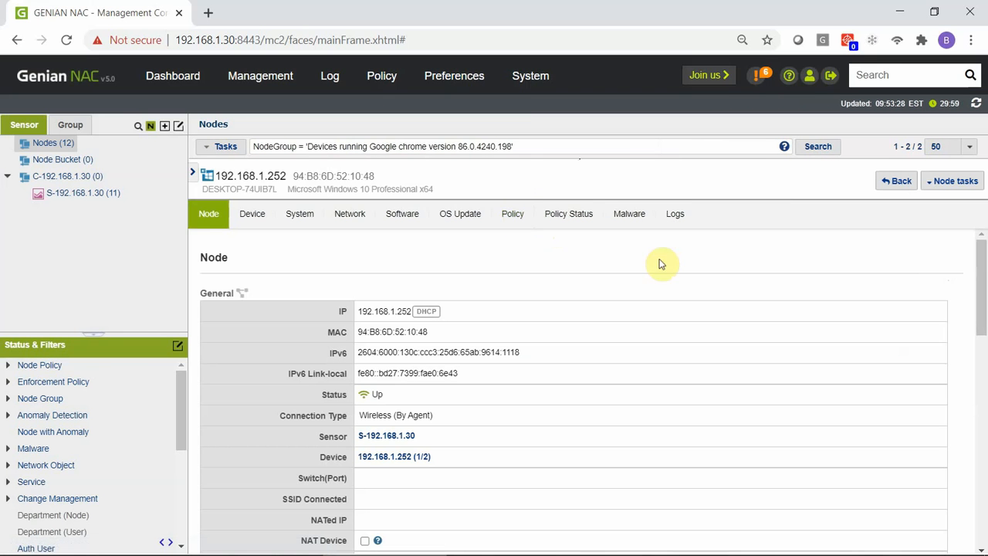
{"action": "left_click", "coordinate": [300, 216]}
{"action": "left_click_drag", "start_coordinate": [980, 262], "coordinate": [984, 522]}
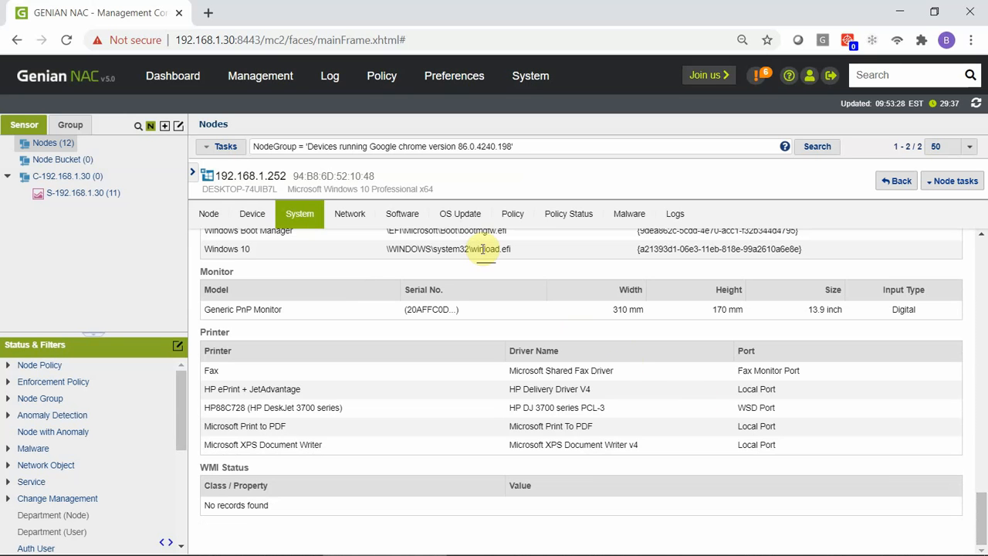
{"action": "left_click", "coordinate": [411, 216]}
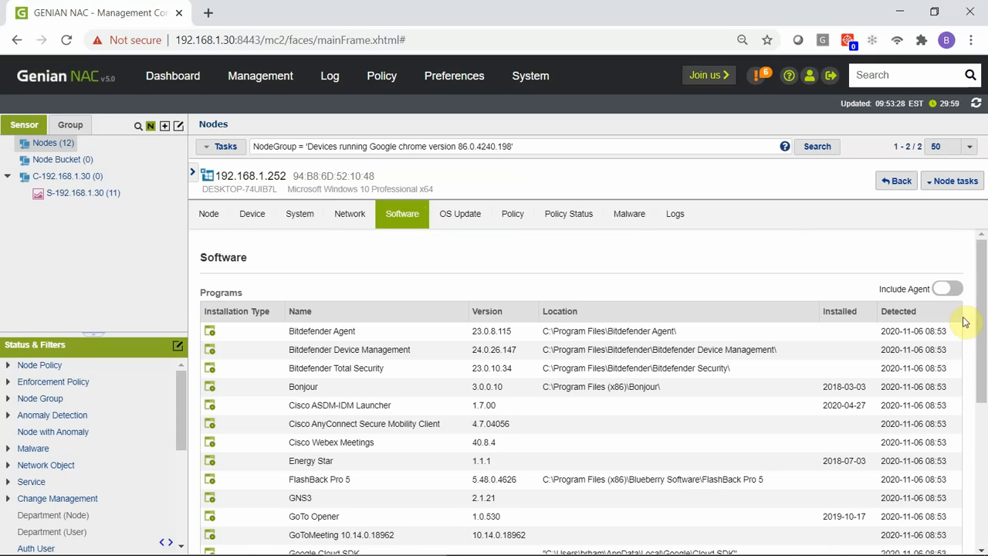
{"action": "left_click_drag", "start_coordinate": [984, 311], "coordinate": [984, 394]}
{"action": "left_click", "coordinate": [616, 541]}
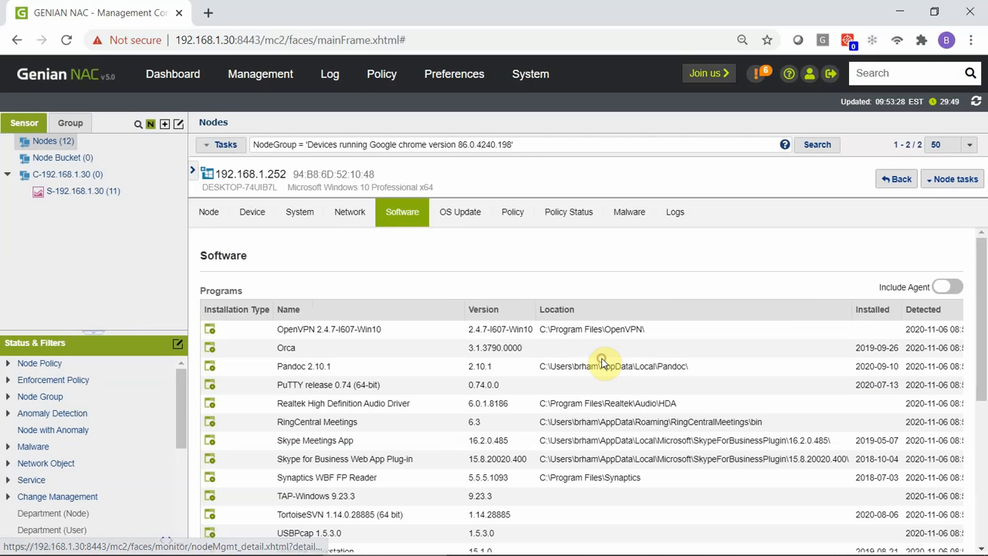
{"action": "left_click", "coordinate": [605, 353]}
{"action": "left_click_drag", "start_coordinate": [981, 318], "coordinate": [983, 396]}
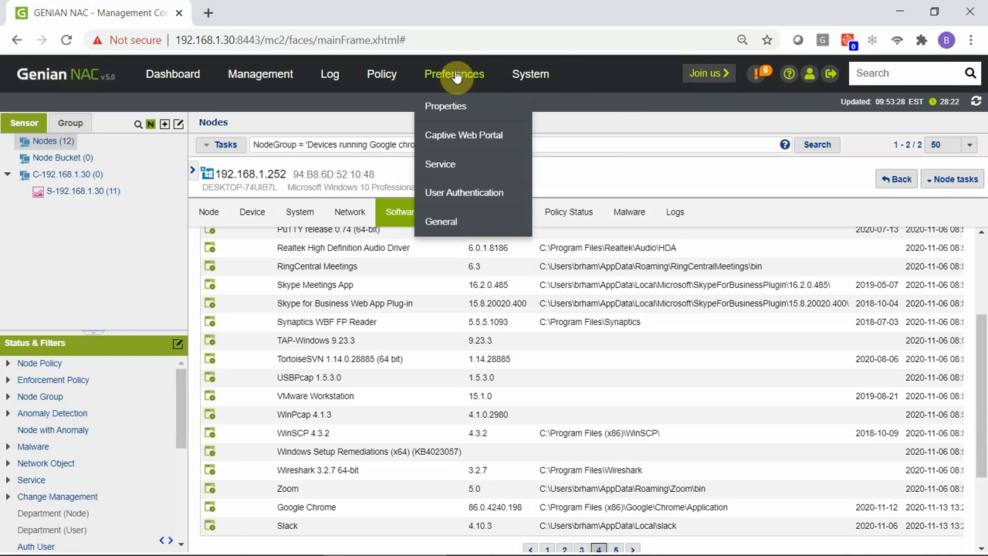
Step: Search the Node Group list for 'chrome' to show the two Google Chrome version groups
{"action": "mouse_move", "coordinate": [378, 74]}
{"action": "left_click", "coordinate": [402, 136]}
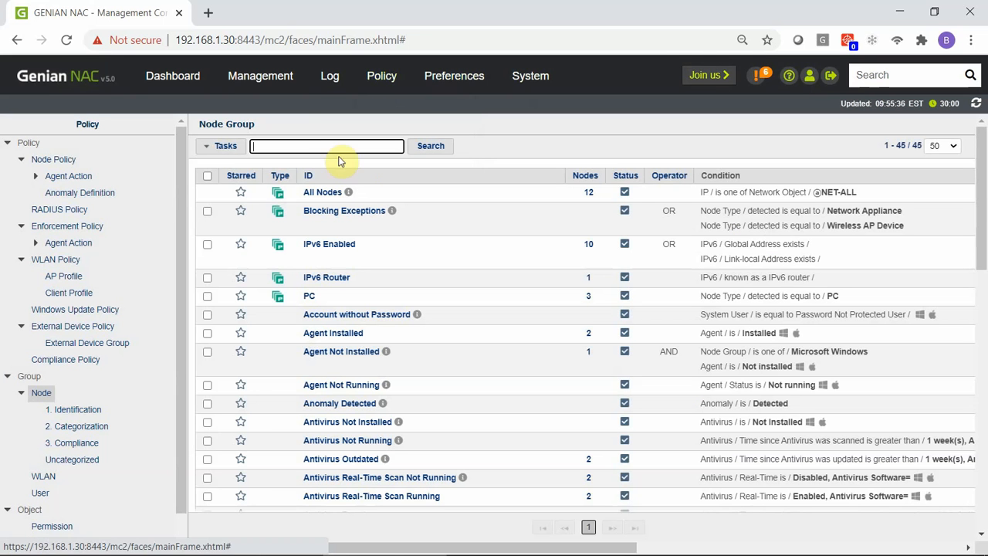
{"action": "left_click", "coordinate": [330, 145]}
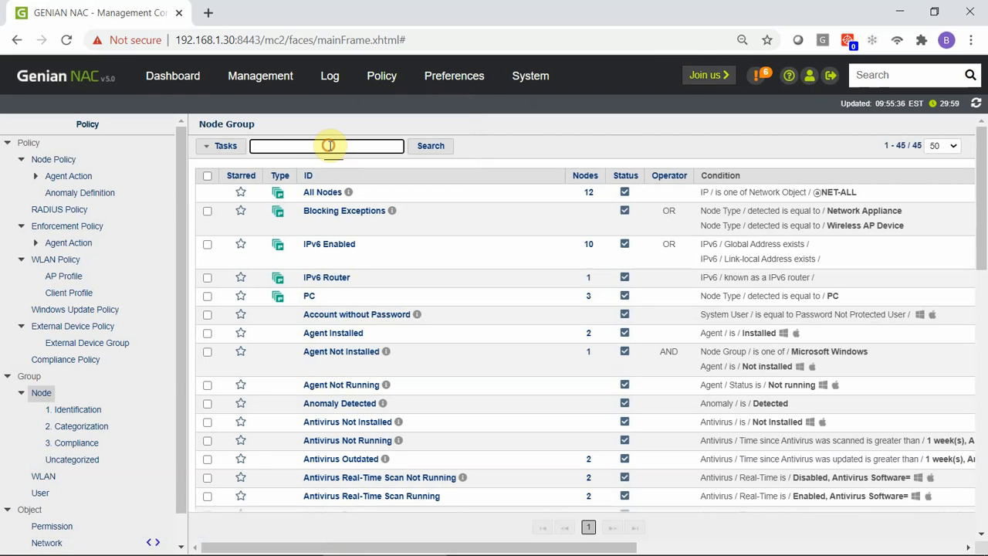
{"action": "type", "text": "chrome"}
{"action": "key", "text": "Return"}
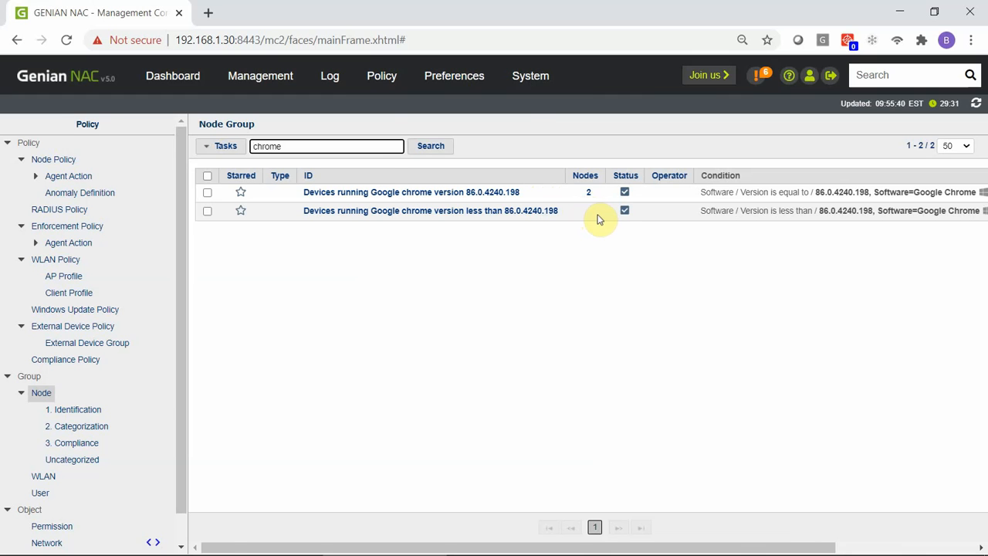
{"action": "mouse_move", "coordinate": [404, 77]}
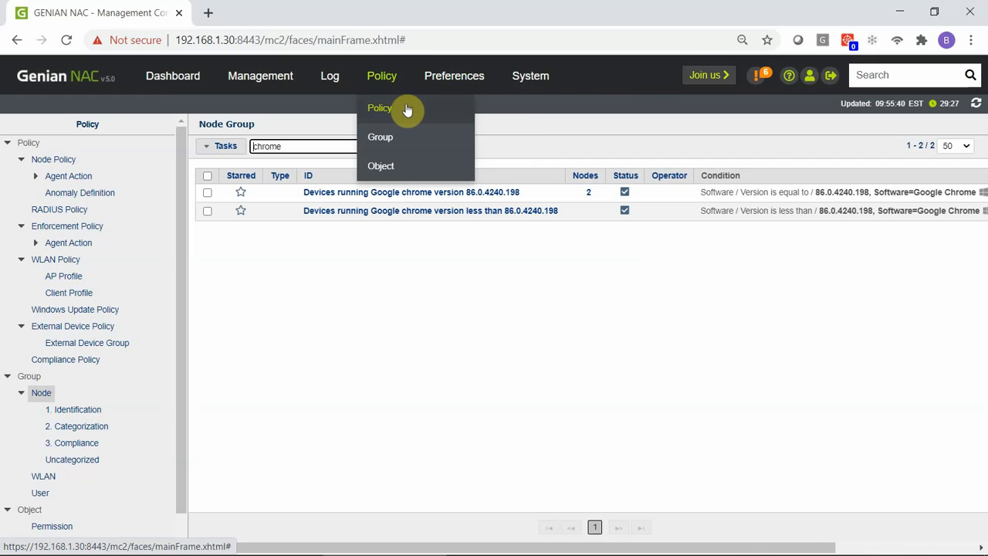
Step: Create a new enforcement policy and advance the wizard to its general settings
{"action": "left_click", "coordinate": [407, 110]}
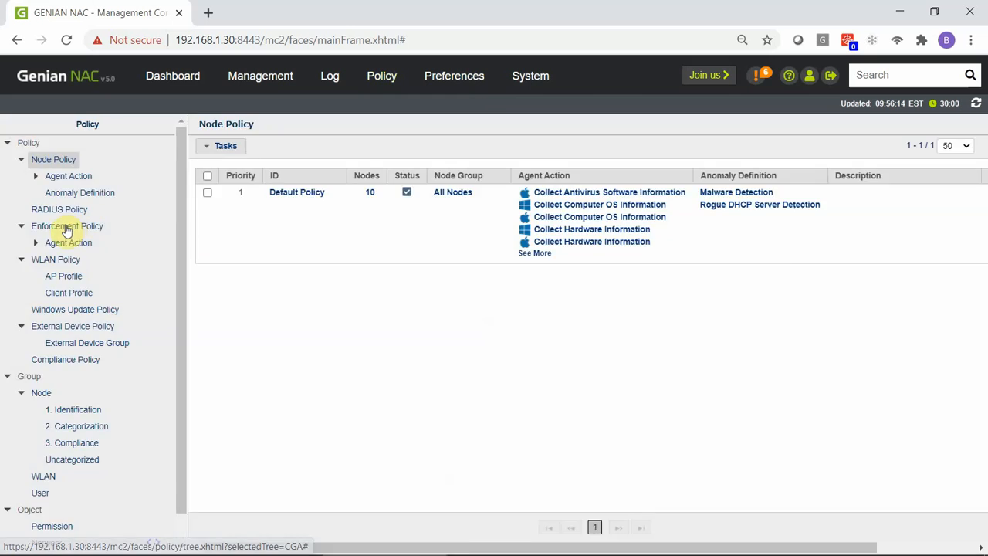
{"action": "left_click", "coordinate": [66, 226]}
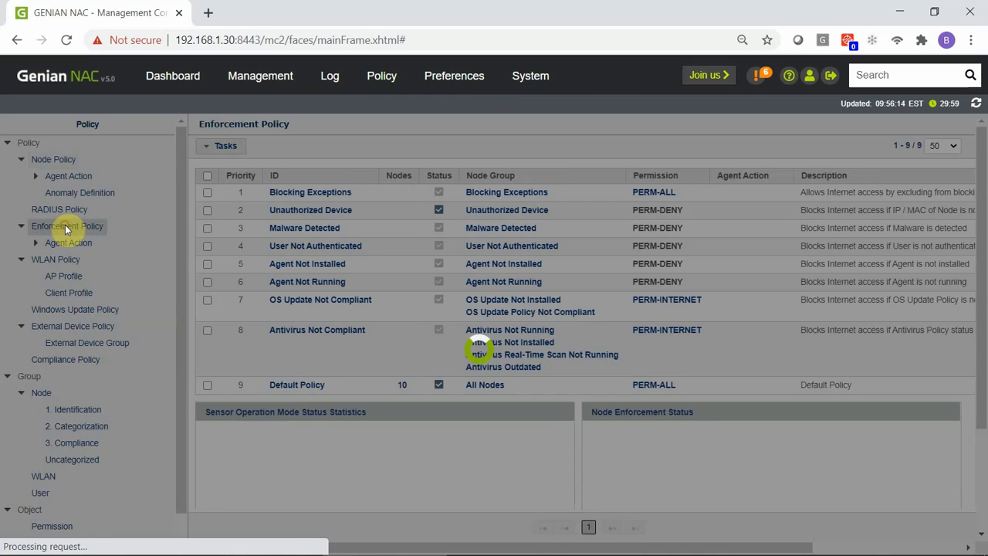
{"action": "left_click", "coordinate": [241, 148]}
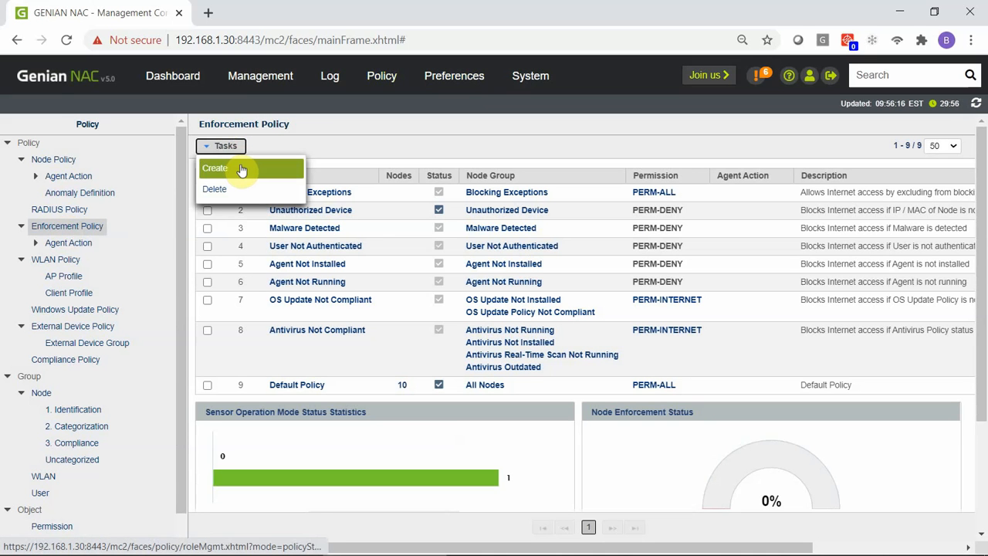
{"action": "left_click", "coordinate": [240, 168]}
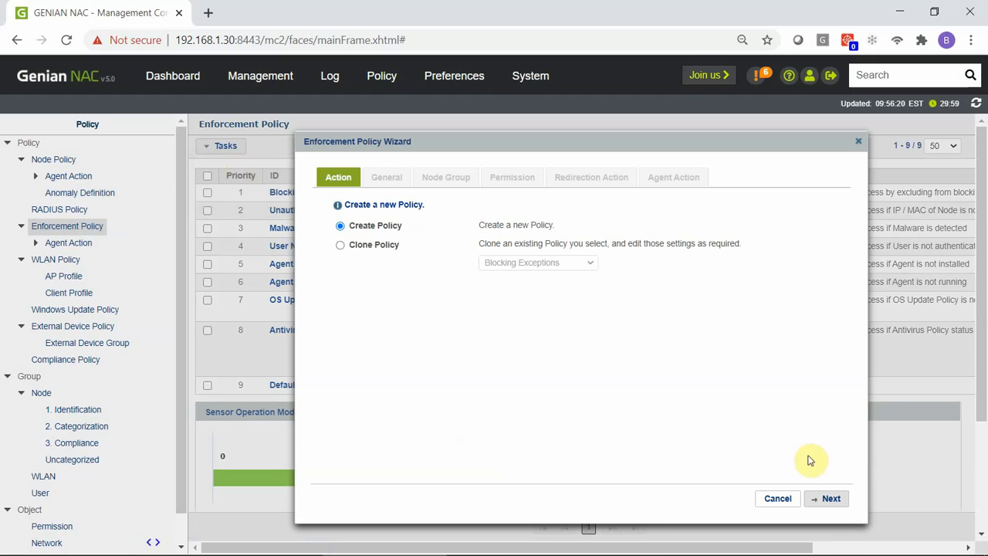
{"action": "left_click", "coordinate": [827, 498]}
Step: Set the policy ID to 'Internet Only for devices w/chrome less than ver 86.0…'
{"action": "left_click", "coordinate": [536, 224]}
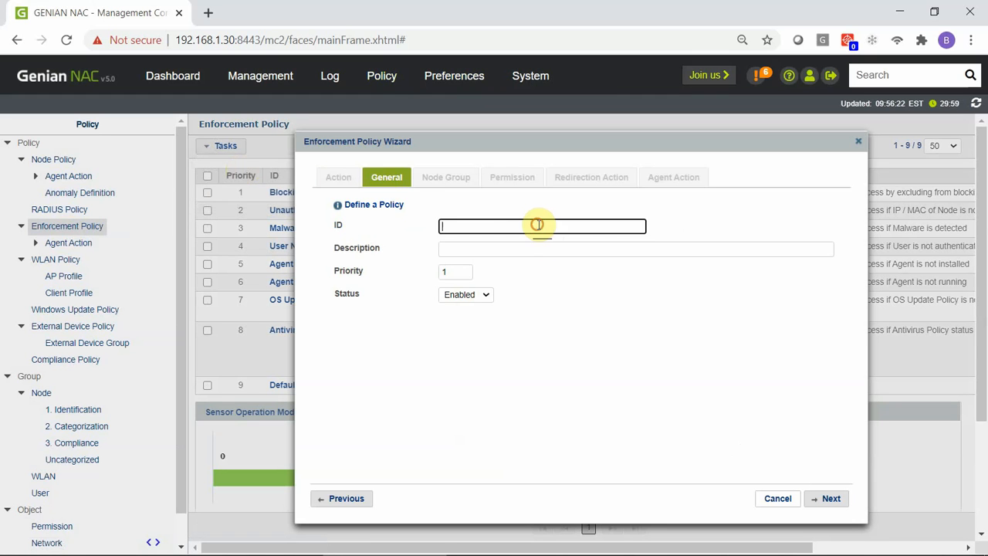
{"action": "type", "text": "Devices running Google chrome version 86.0.4240.198"}
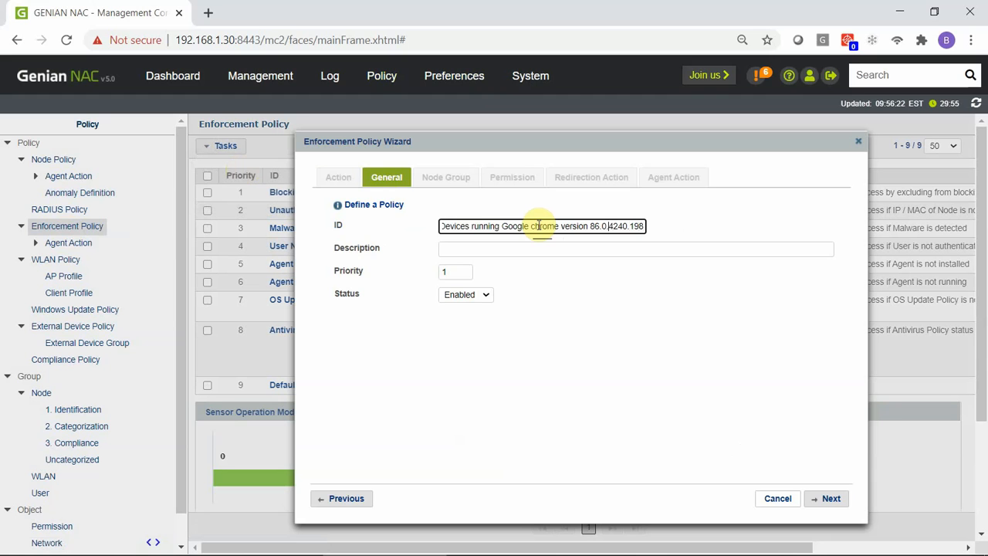
{"action": "key", "text": "Left"}
{"action": "key", "text": "Left"}
{"action": "key", "text": "Left"}
{"action": "key", "text": "Left"}
{"action": "key", "text": "Left"}
{"action": "key", "text": "Left"}
{"action": "key", "text": "Left"}
{"action": "key", "text": "Left"}
{"action": "key", "text": "Left"}
{"action": "key", "text": "Left"}
{"action": "key", "text": "Left"}
{"action": "key", "text": "Left"}
{"action": "key", "text": "Left"}
{"action": "key", "text": "Left"}
{"action": "key", "text": "Left"}
{"action": "key", "text": "Left"}
{"action": "key", "text": "Left"}
{"action": "key", "text": "Left"}
{"action": "key", "text": "Left"}
{"action": "key", "text": "Left"}
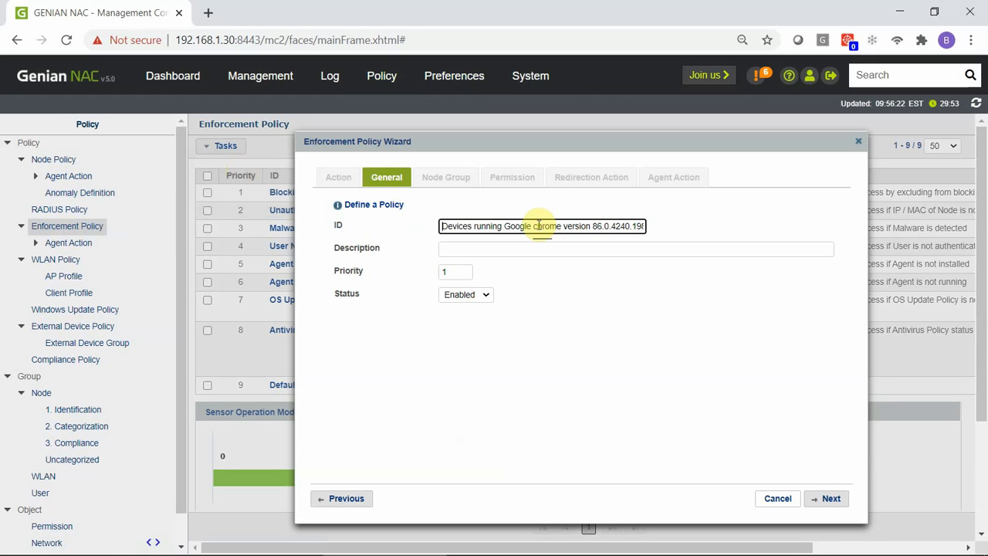
{"action": "key", "text": "Delete"}
{"action": "key", "text": "Delete"}
{"action": "key", "text": "Delete"}
{"action": "key", "text": "Delete"}
{"action": "key", "text": "Delete"}
{"action": "key", "text": "Delete"}
{"action": "key", "text": "Delete"}
{"action": "key", "text": "Delete"}
{"action": "key", "text": "Delete"}
{"action": "key", "text": "Delete"}
{"action": "key", "text": "Delete"}
{"action": "key", "text": "Delete"}
{"action": "key", "text": "Delete"}
{"action": "key", "text": "Delete"}
{"action": "key", "text": "Delete"}
{"action": "key", "text": "Delete"}
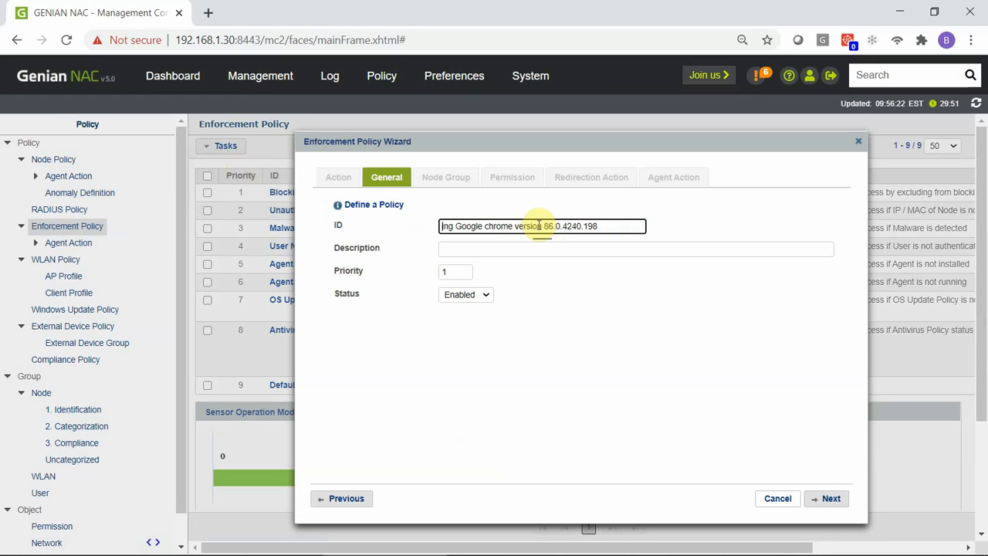
{"action": "type", "text": "Internet "}
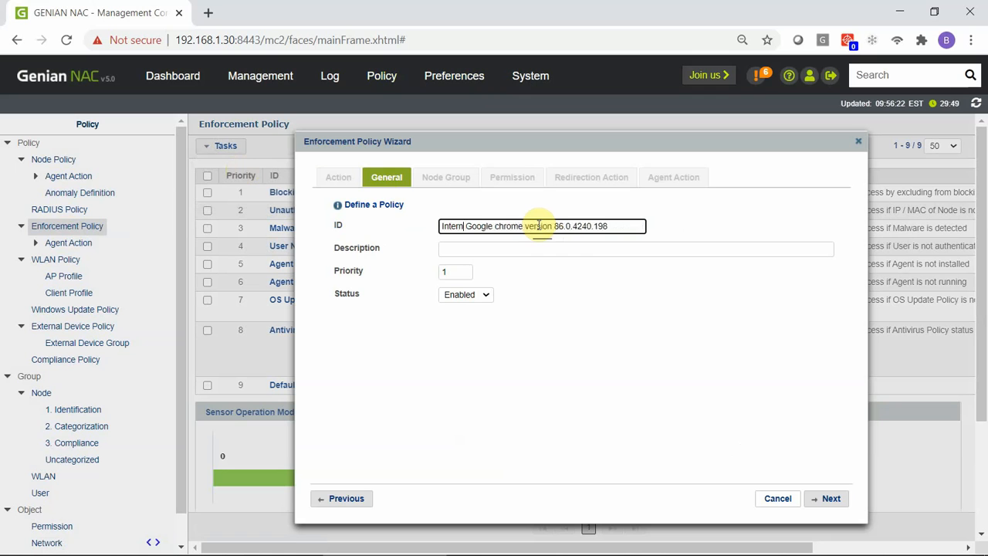
{"action": "type", "text": "Only for "}
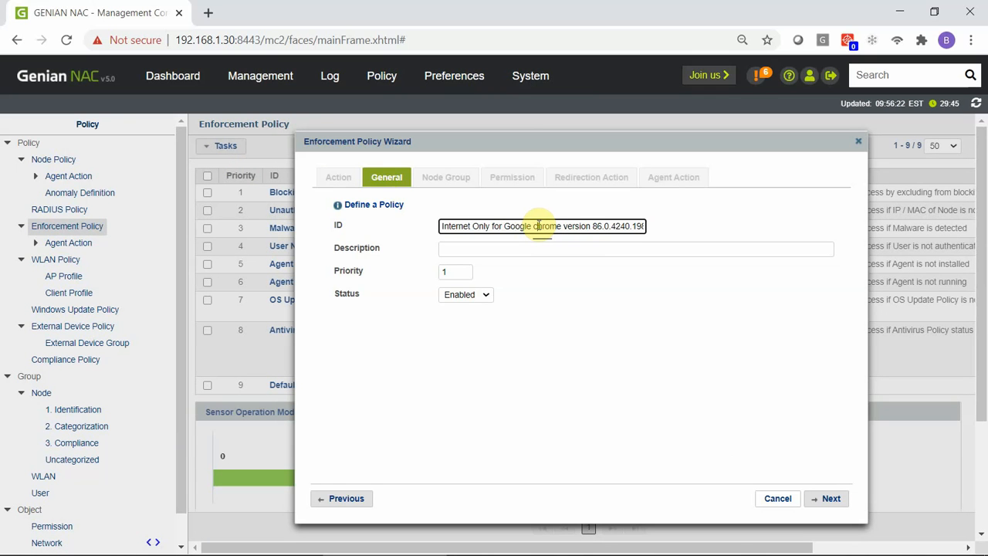
{"action": "type", "text": "devices "}
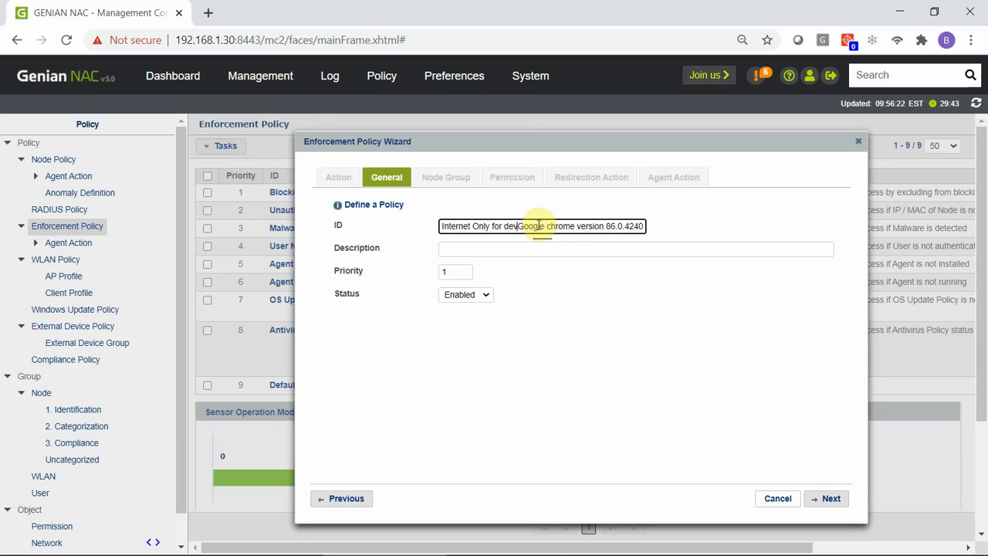
{"action": "type", "text": "run"}
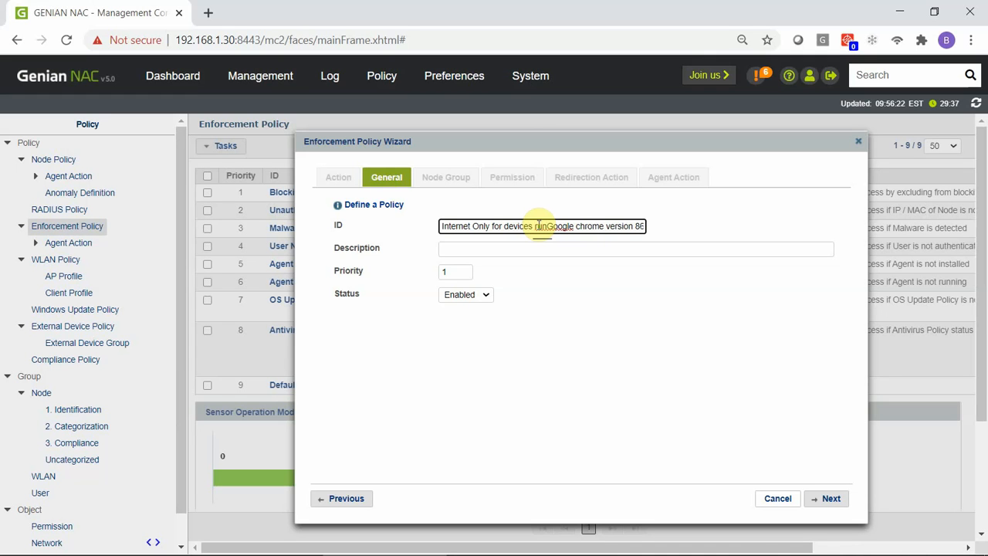
{"action": "key", "text": "Delete"}
{"action": "key", "text": "Delete"}
{"action": "key", "text": "Delete"}
{"action": "key", "text": "Delete"}
{"action": "key", "text": "Delete"}
{"action": "key", "text": "Delete"}
{"action": "key", "text": "Delete"}
{"action": "key", "text": "Delete"}
{"action": "key", "text": "Delete"}
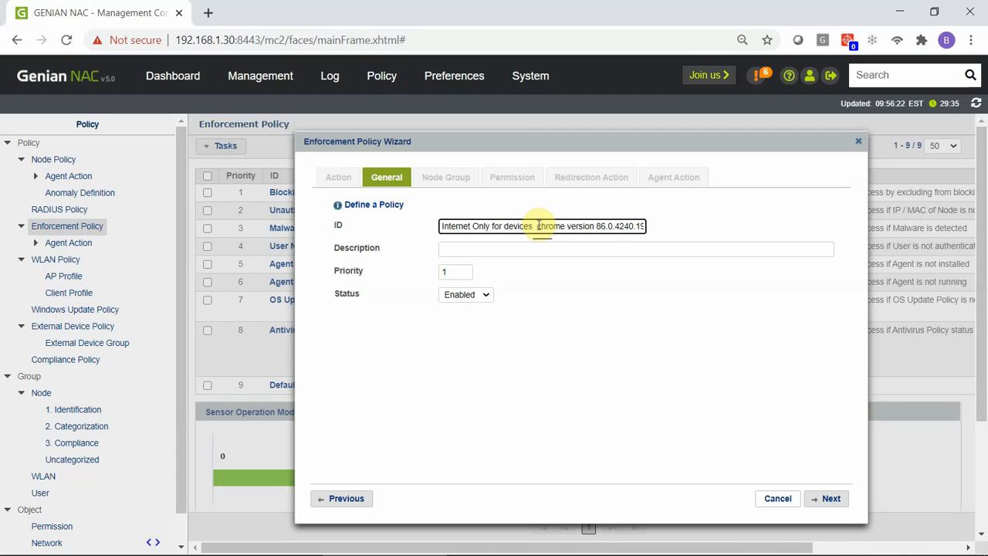
{"action": "type", "text": "w/"}
{"action": "key", "text": "Delete"}
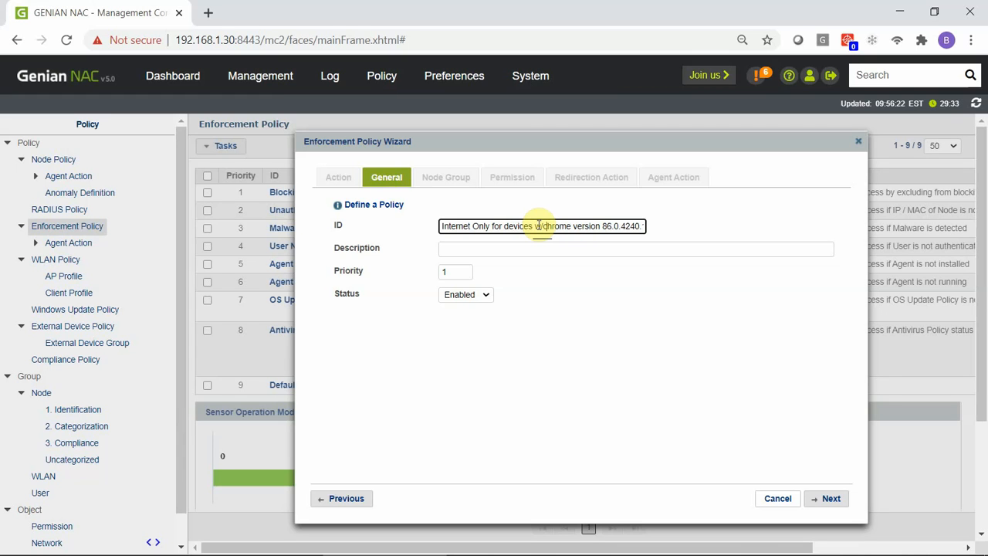
{"action": "type", "text": "less tha"}
{"action": "key", "text": "Delete"}
{"action": "key", "text": "Delete"}
{"action": "key", "text": "Delete"}
{"action": "key", "text": "Delete"}
{"action": "key", "text": "Delete"}
{"action": "key", "text": "Delete"}
{"action": "key", "text": "Delete"}
{"action": "type", "text": "n ver"}
{"action": "left_click", "coordinate": [745, 445]}
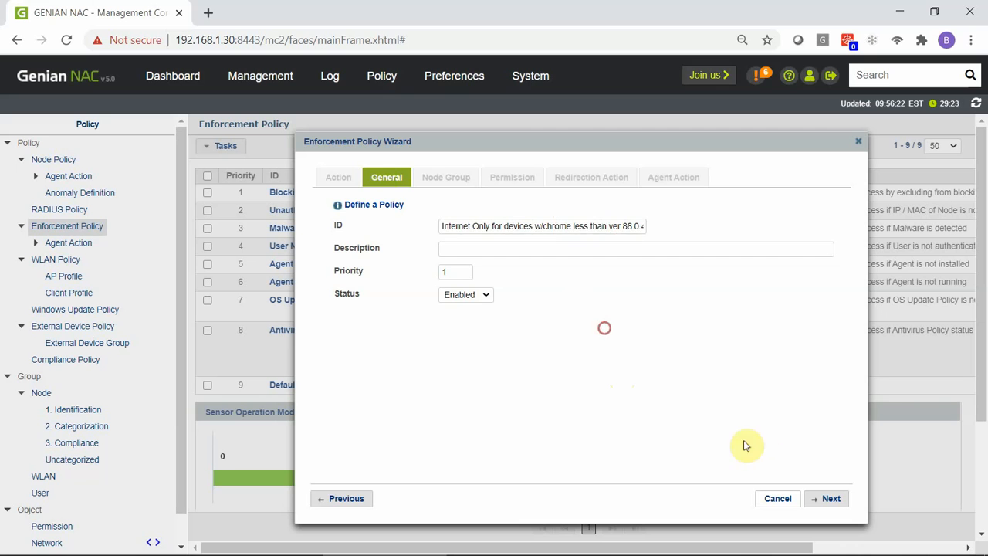
Step: Add the 'Google chrome version less than 86.0.4240.198' node group as Selected, then continue
{"action": "left_click", "coordinate": [832, 497]}
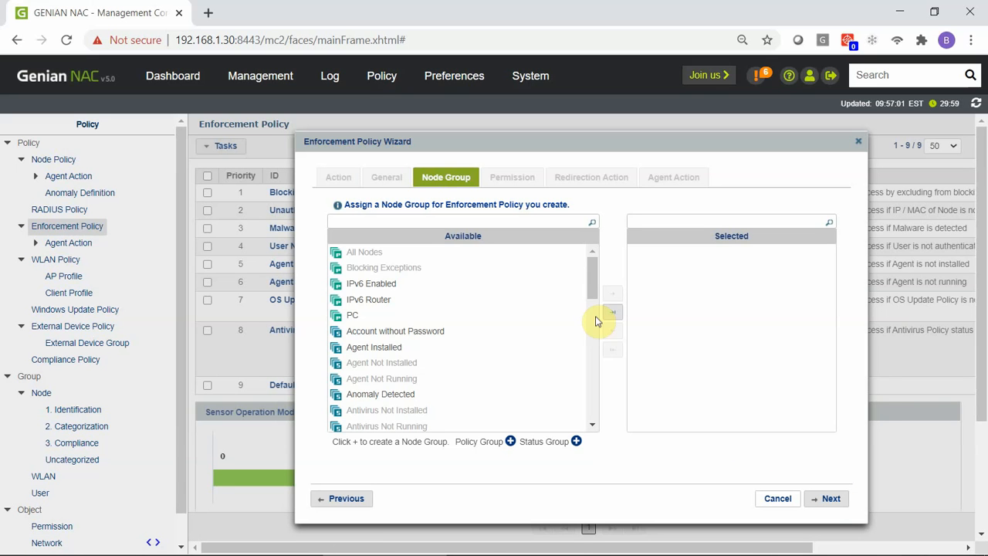
{"action": "left_click_drag", "start_coordinate": [590, 276], "coordinate": [593, 342]}
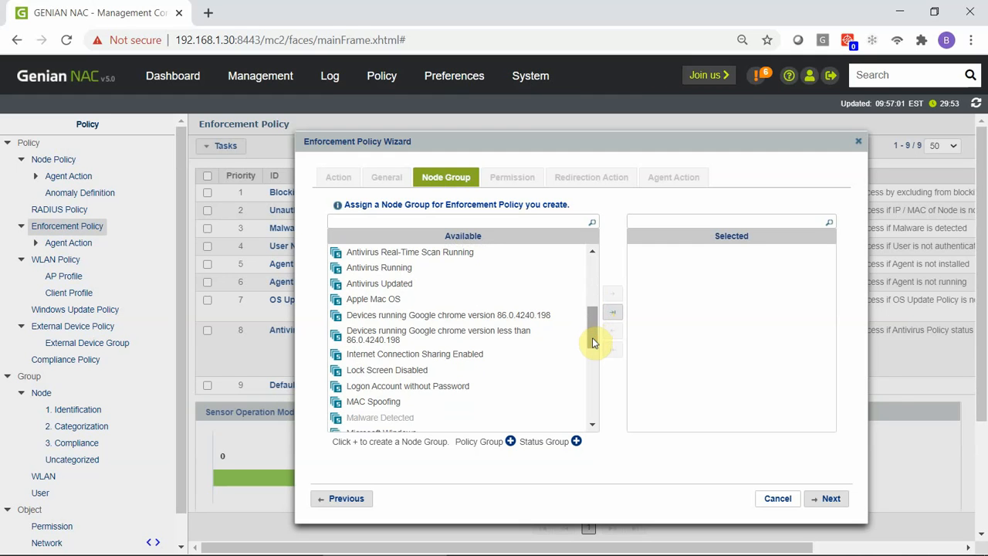
{"action": "left_click", "coordinate": [564, 338]}
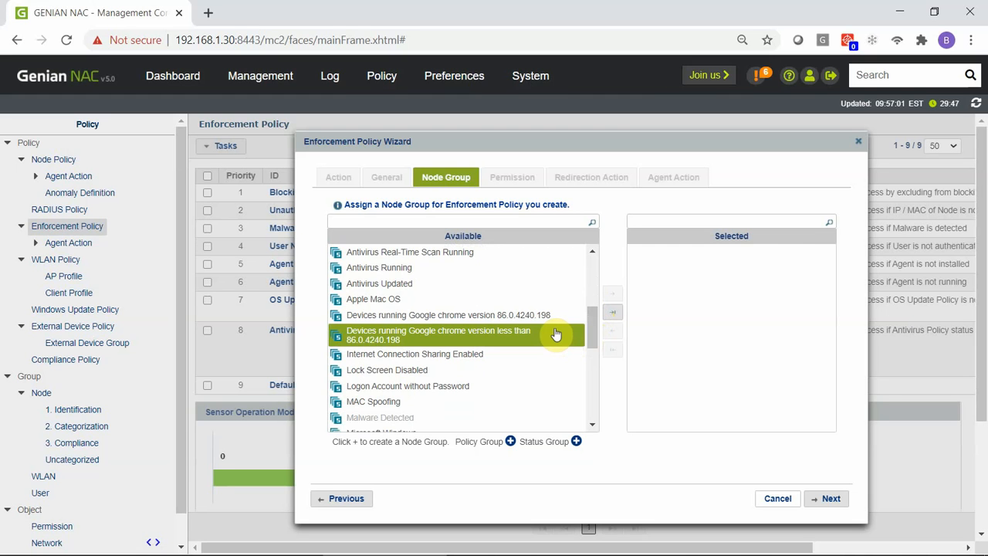
{"action": "left_click", "coordinate": [555, 333]}
{"action": "double_click", "coordinate": [555, 333]}
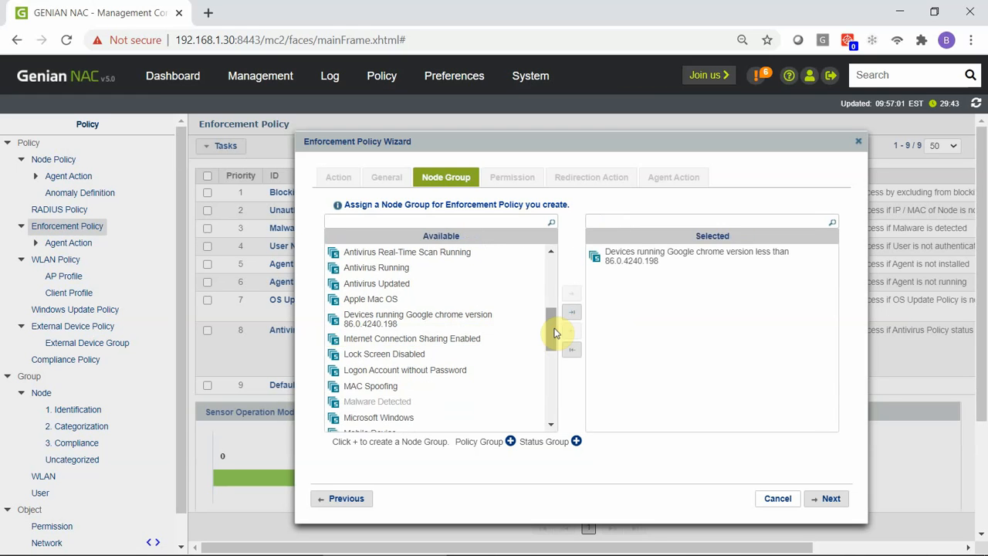
{"action": "left_click", "coordinate": [831, 498]}
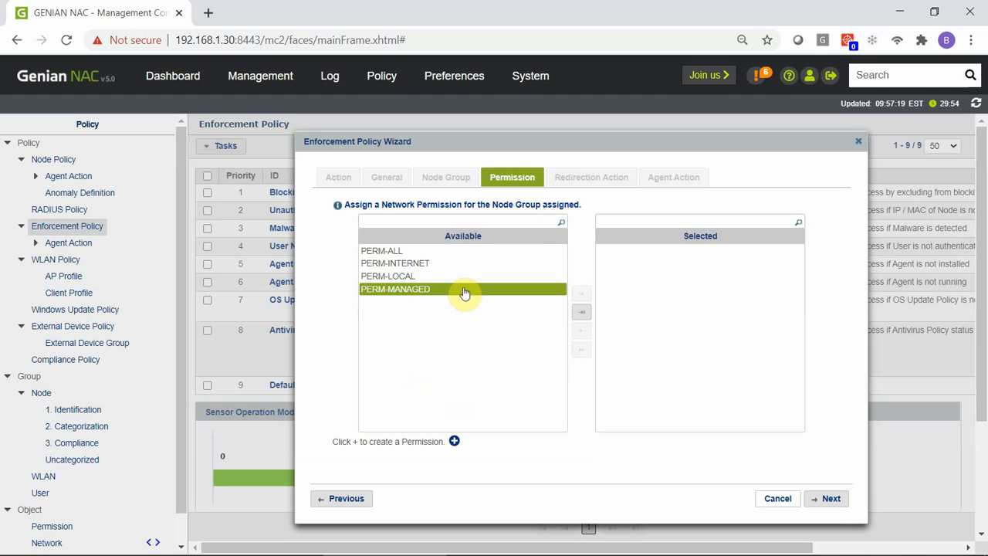
Step: Select PERM-INTERNET as the policy's permission and proceed to Redirection Action
{"action": "double_click", "coordinate": [481, 268]}
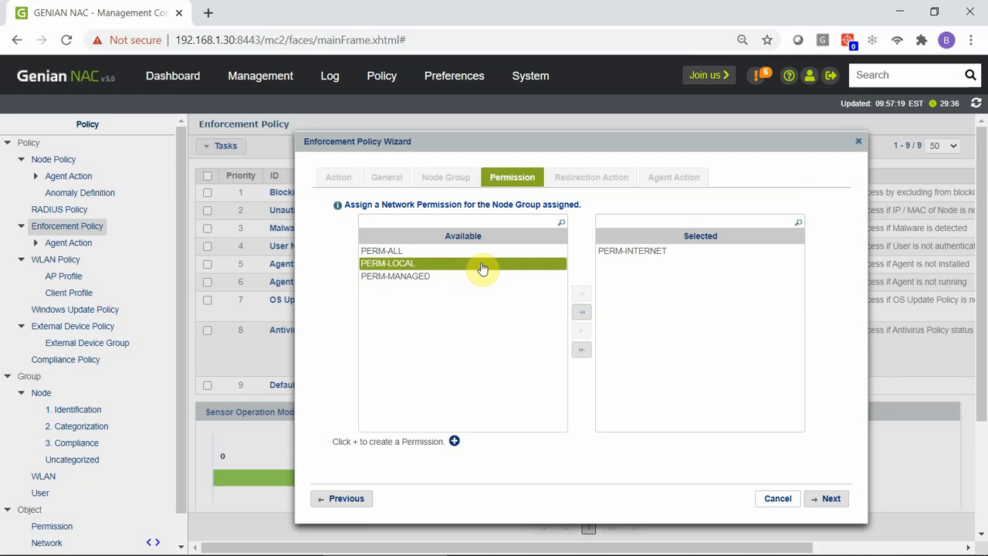
{"action": "left_click", "coordinate": [841, 500]}
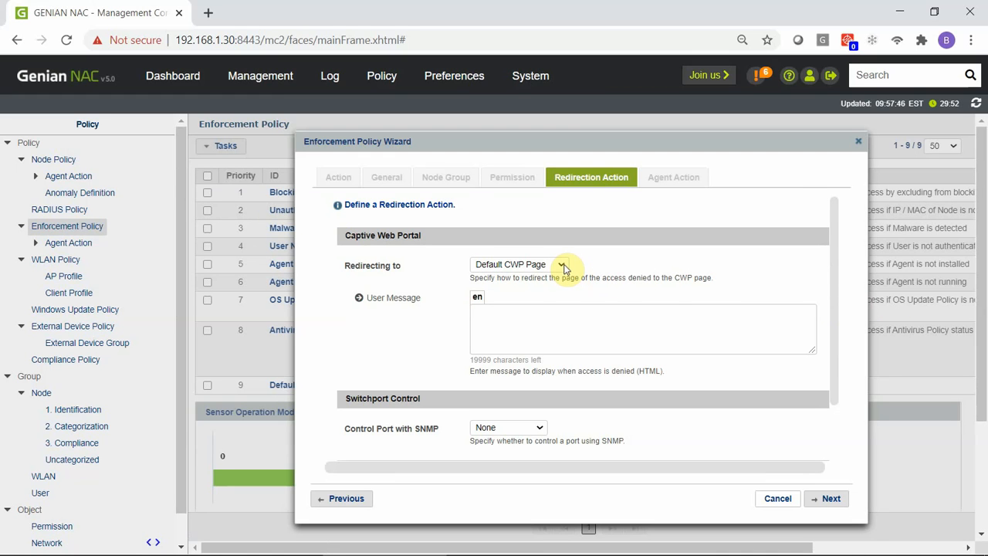
Step: Keep SNMP port control at None in the redirection action settings
{"action": "left_click", "coordinate": [595, 327]}
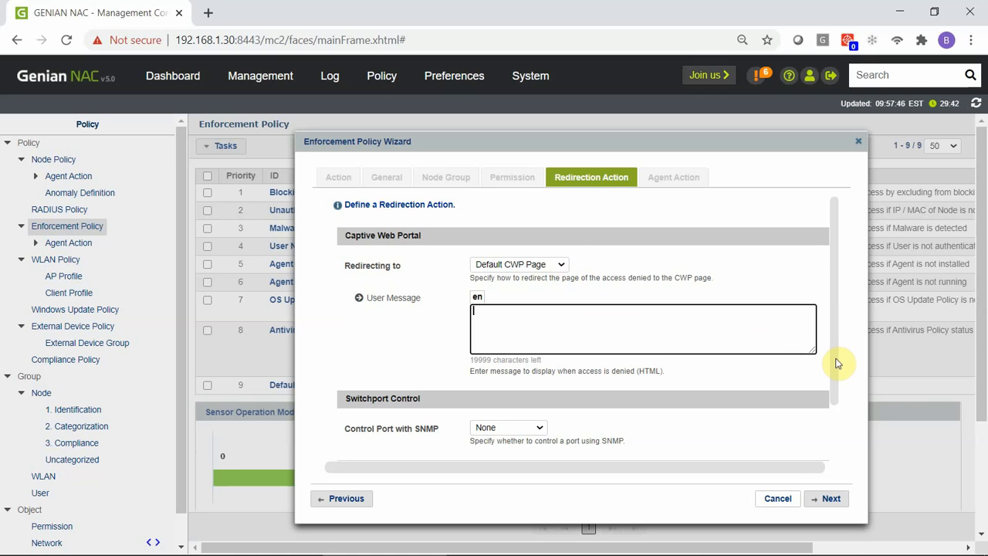
{"action": "left_click_drag", "start_coordinate": [836, 363], "coordinate": [837, 432]}
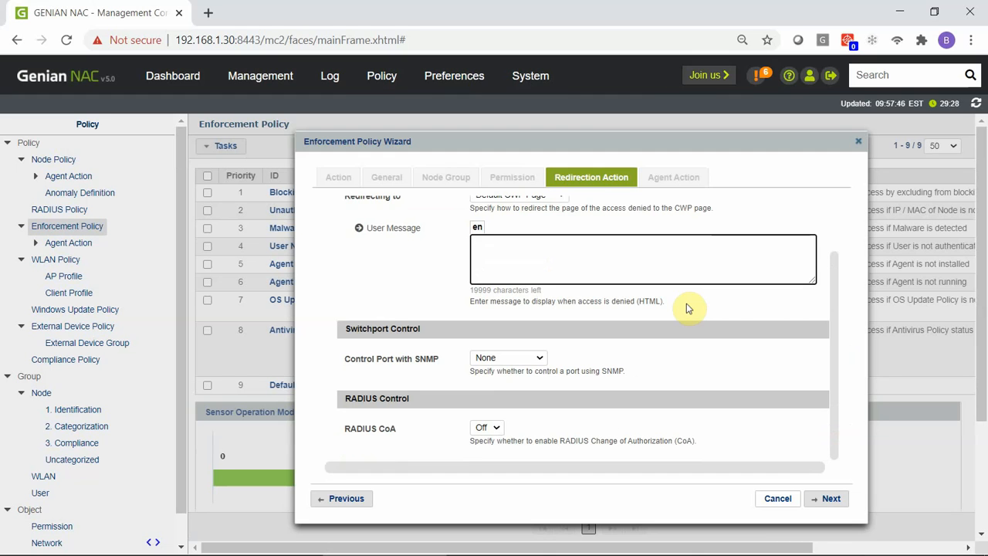
{"action": "left_click", "coordinate": [542, 360]}
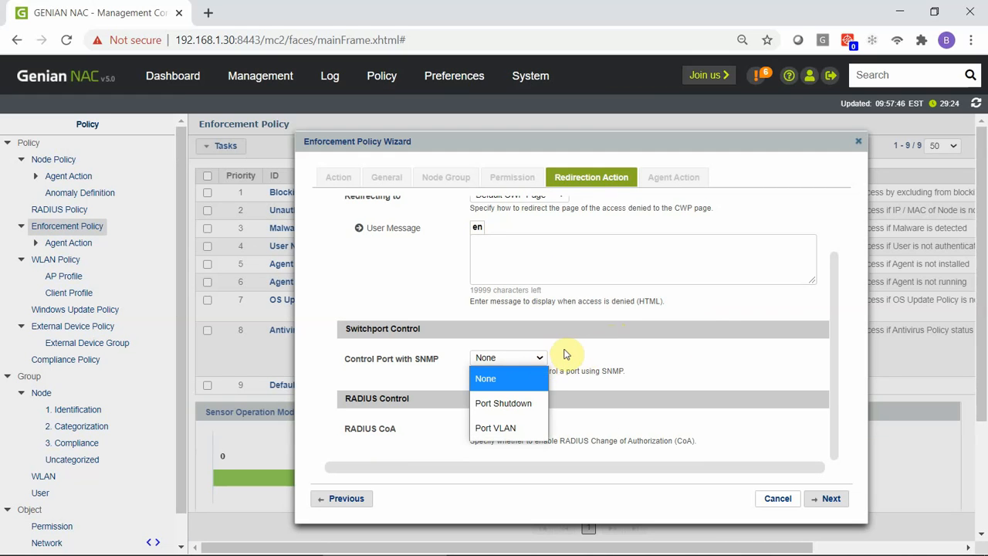
{"action": "left_click", "coordinate": [564, 352]}
Step: Leave CoA command at Terminate session, set RADIUS CoA to Off, and continue
{"action": "left_click", "coordinate": [497, 430]}
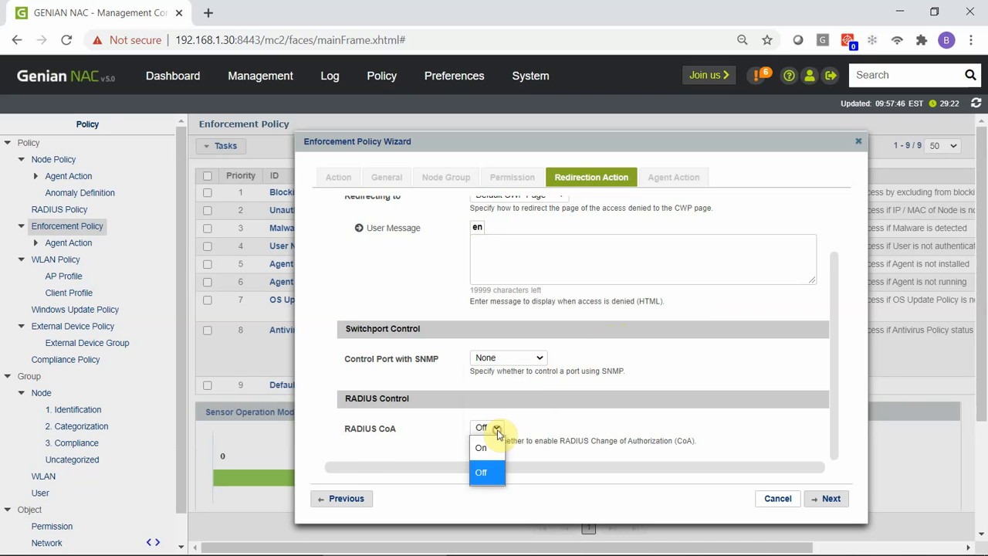
{"action": "left_click", "coordinate": [499, 446]}
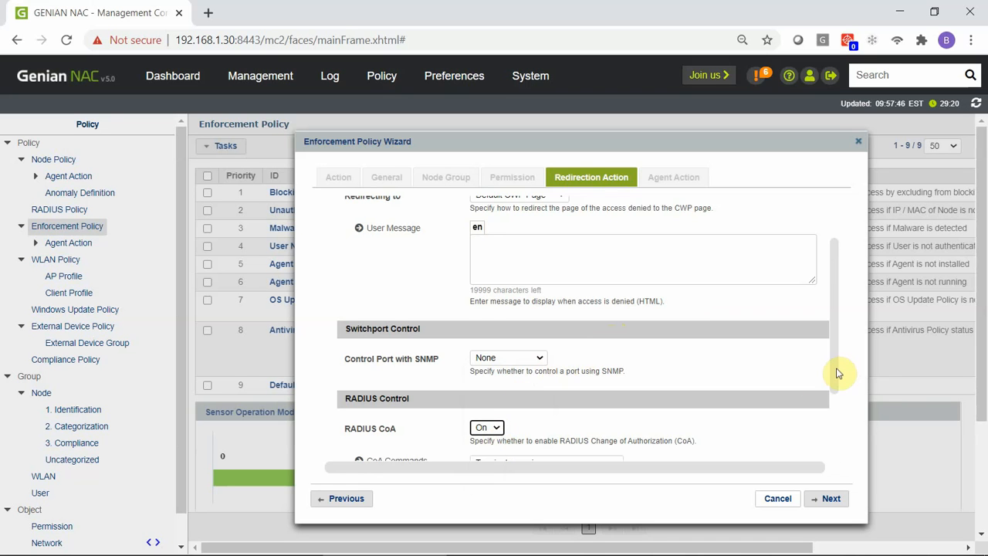
{"action": "left_click_drag", "start_coordinate": [837, 371], "coordinate": [841, 429]}
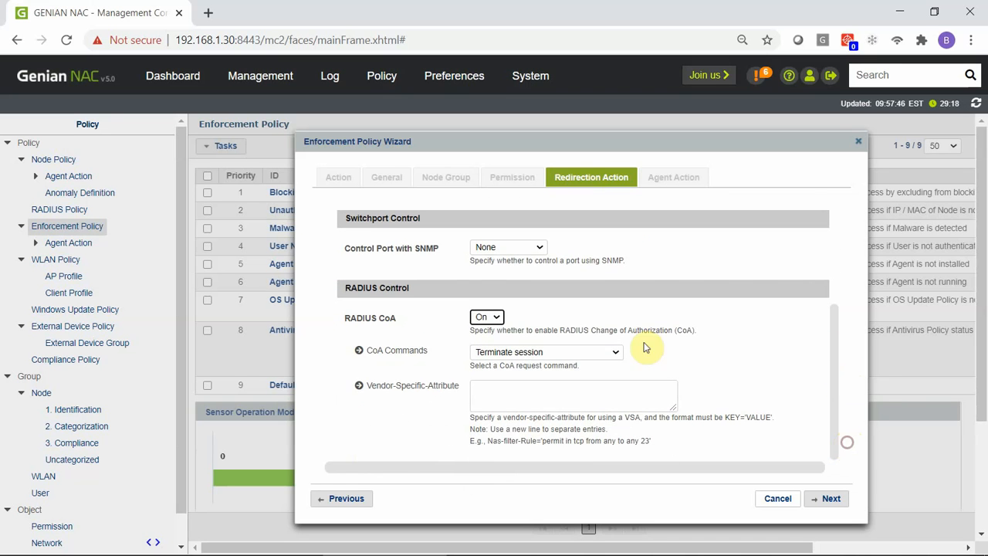
{"action": "left_click", "coordinate": [619, 355]}
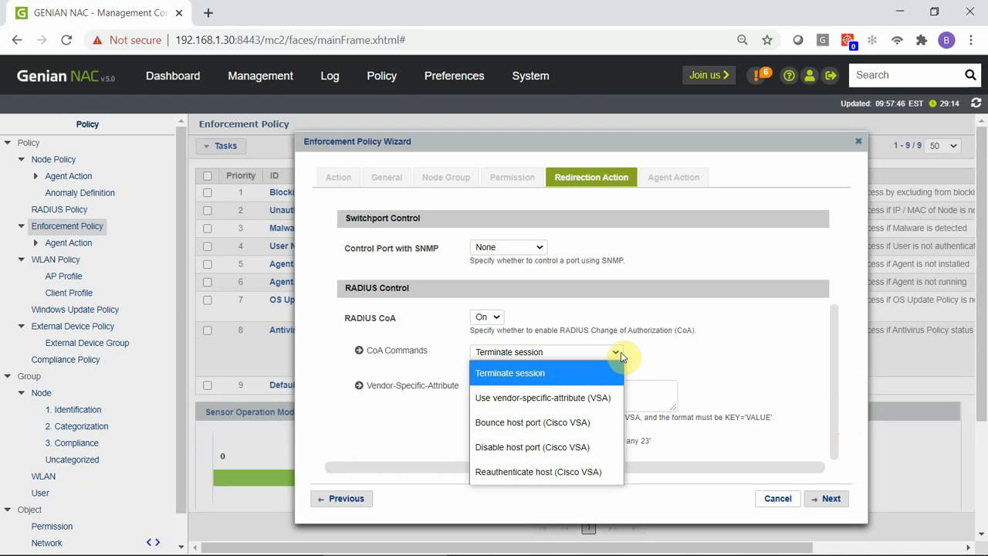
{"action": "left_click", "coordinate": [667, 357]}
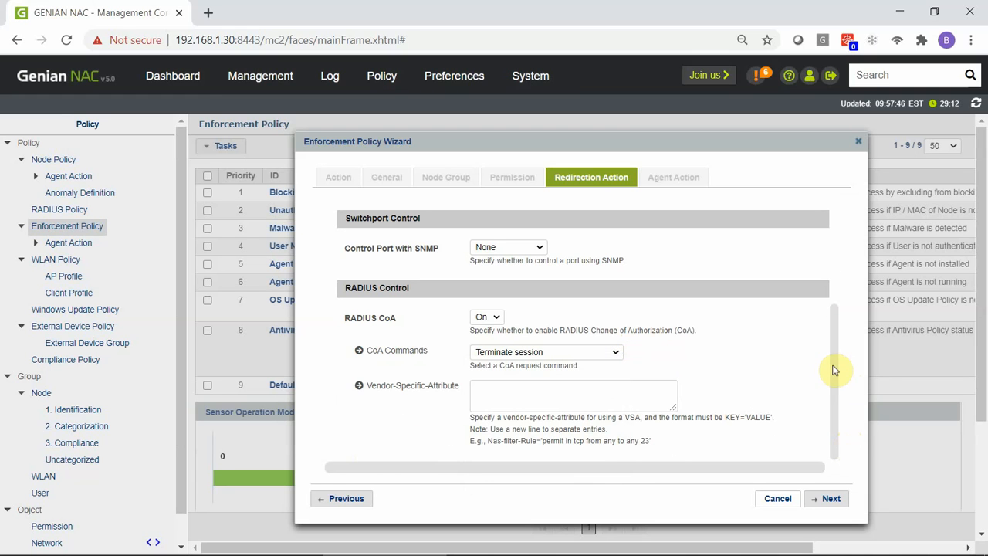
{"action": "left_click", "coordinate": [494, 316]}
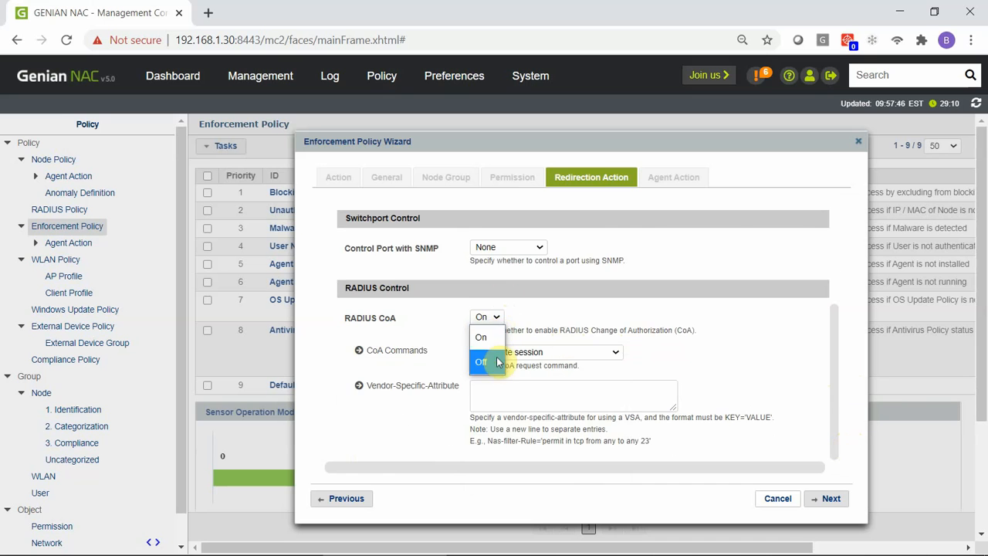
{"action": "left_click", "coordinate": [496, 362]}
{"action": "left_click_drag", "start_coordinate": [833, 352], "coordinate": [838, 424]}
{"action": "left_click", "coordinate": [840, 500]}
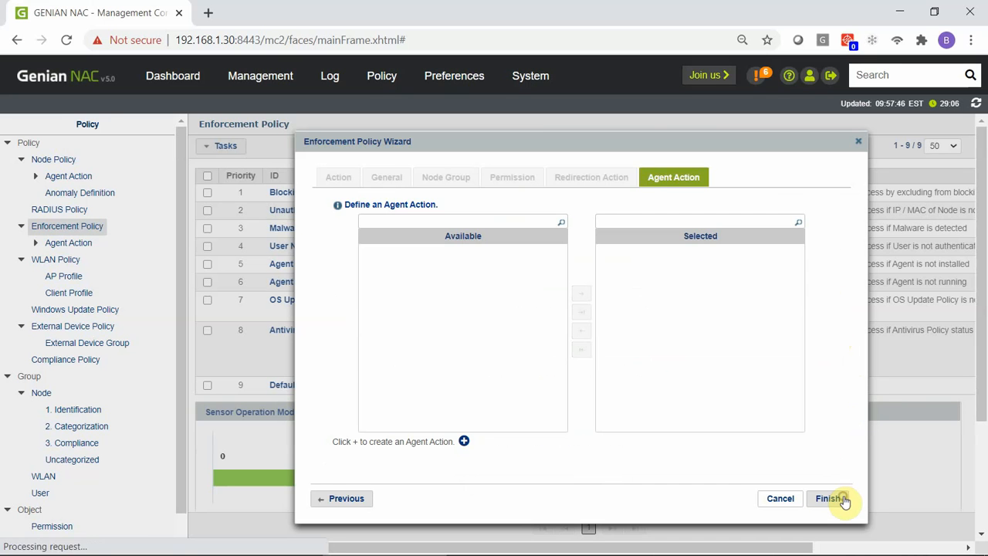
Step: Finish the wizard and open the new 'Internet Only for devices w/chrome…' policy details
{"action": "left_click", "coordinate": [844, 500]}
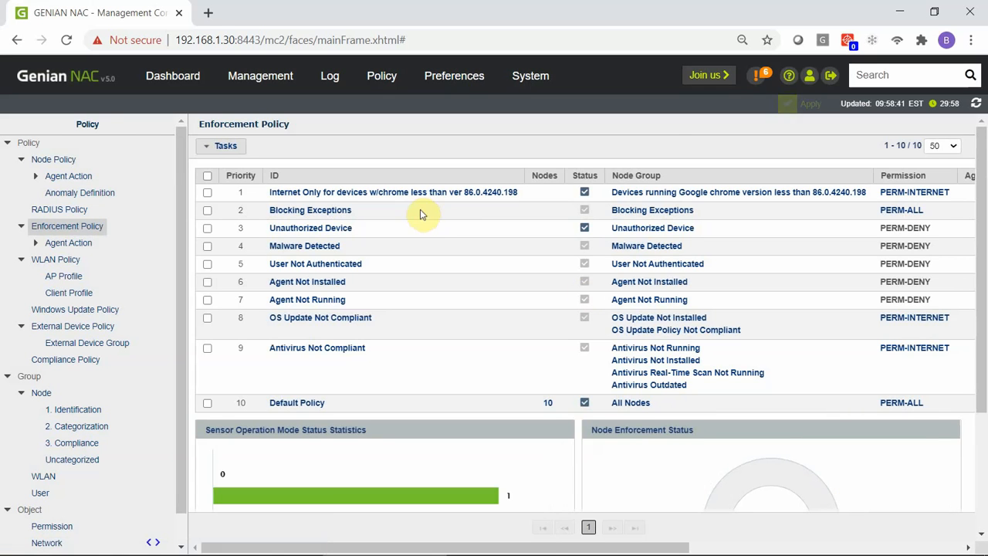
{"action": "left_click", "coordinate": [405, 193]}
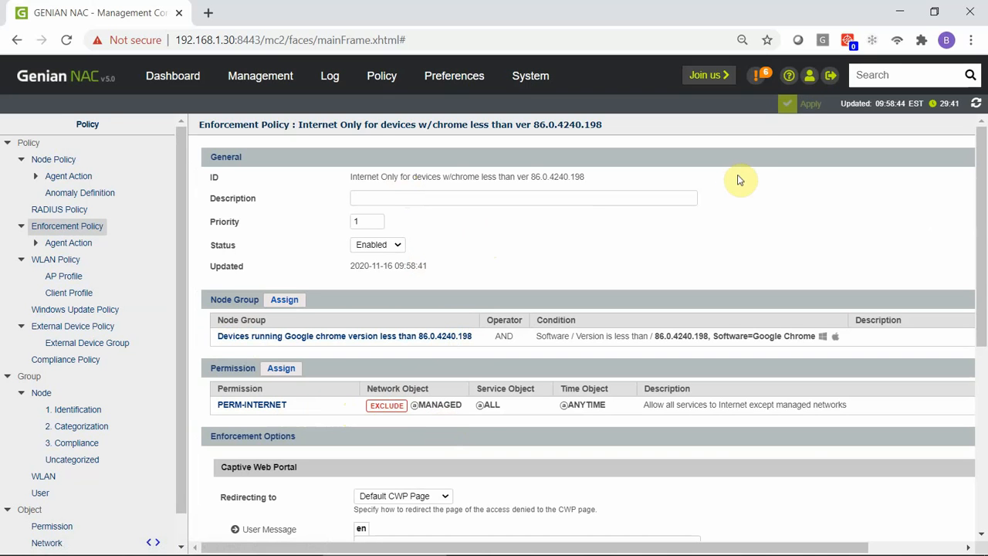
Step: Review the pending changes in the Apply Policy dialog and apply them
{"action": "left_click", "coordinate": [810, 103]}
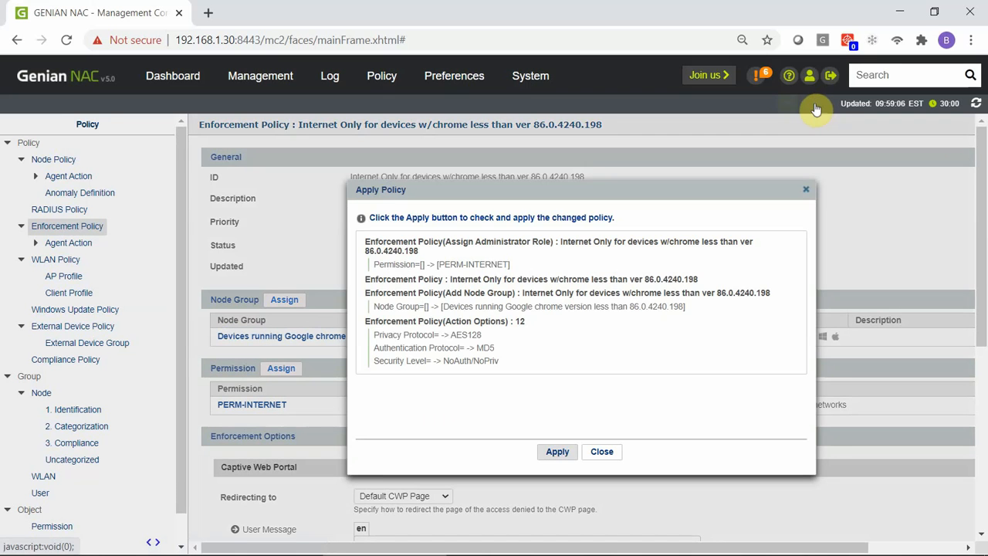
{"action": "left_click", "coordinate": [569, 453]}
{"action": "left_click", "coordinate": [398, 74]}
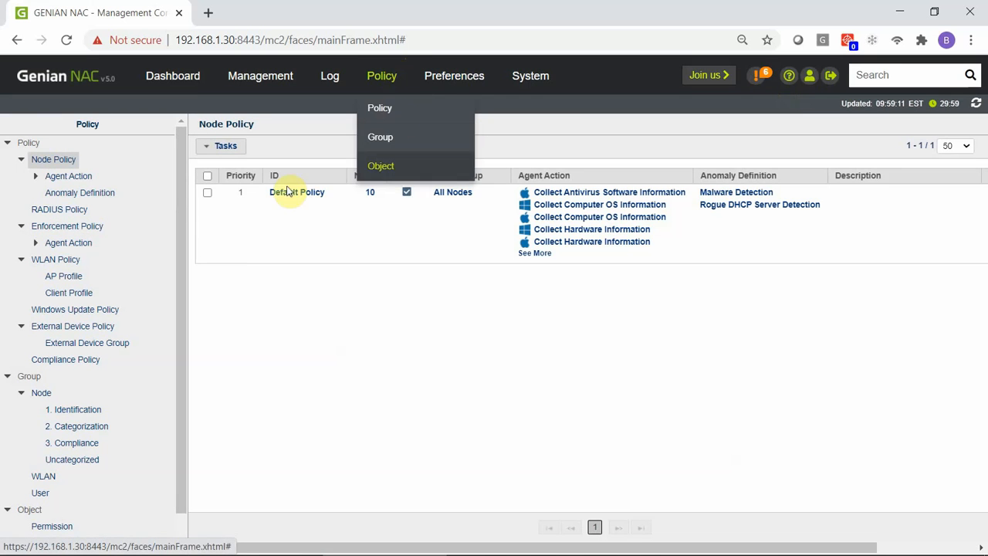
Step: Confirm the Internet Only policy is enabled at priority 1 with PERM-INTERNET in the enforcement list
{"action": "left_click", "coordinate": [83, 226]}
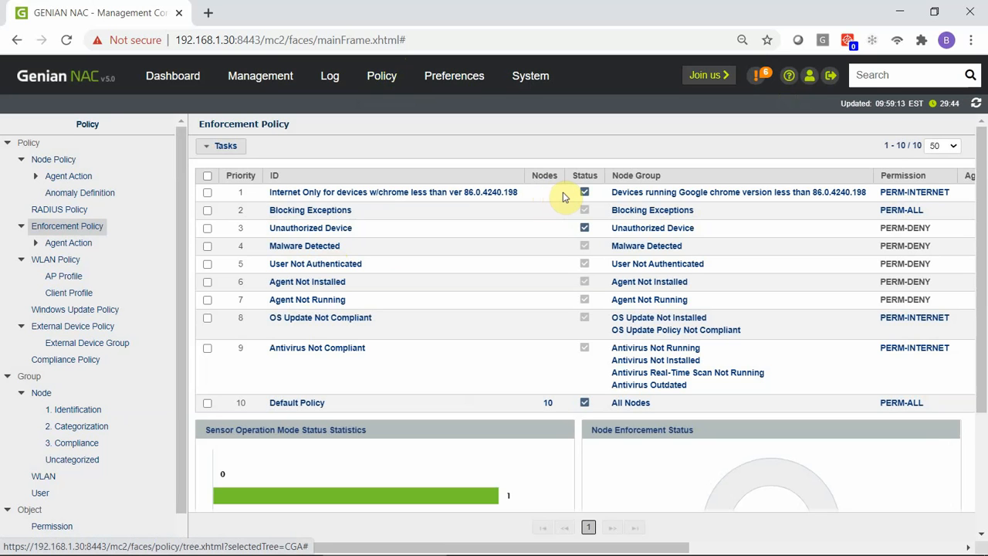
{"action": "left_click", "coordinate": [658, 543]}
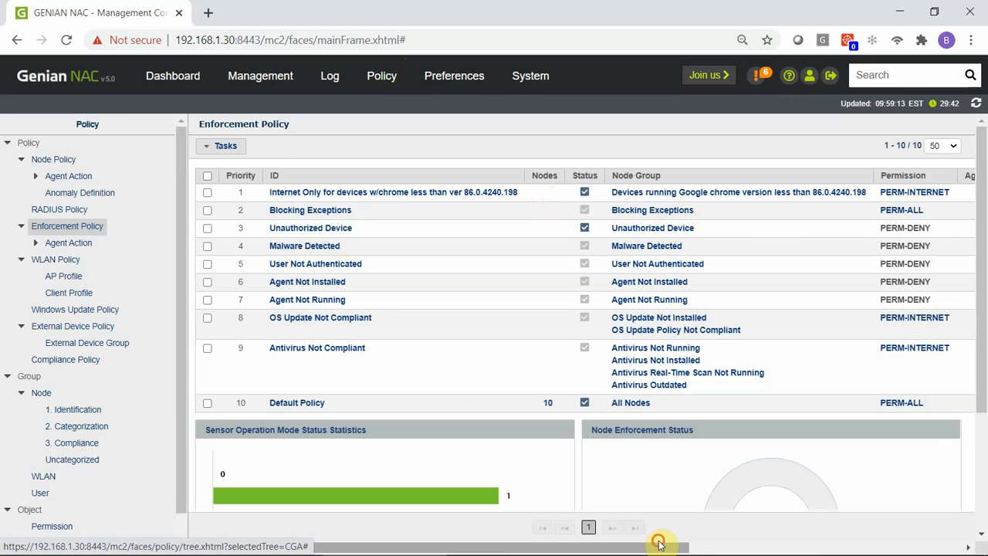
{"action": "left_click_drag", "start_coordinate": [658, 543], "coordinate": [756, 544]}
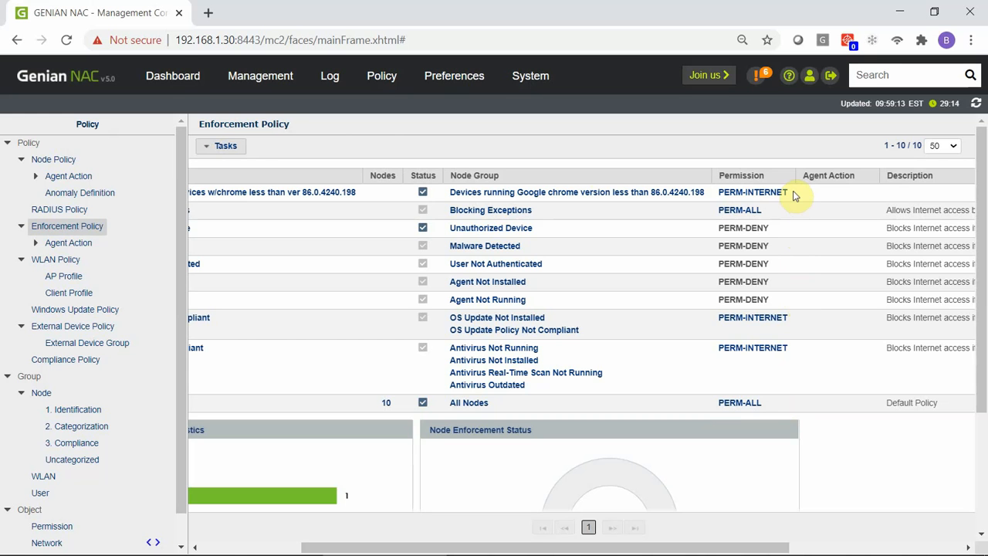
{"action": "left_click", "coordinate": [172, 75]}
{"action": "mouse_move", "coordinate": [556, 75]}
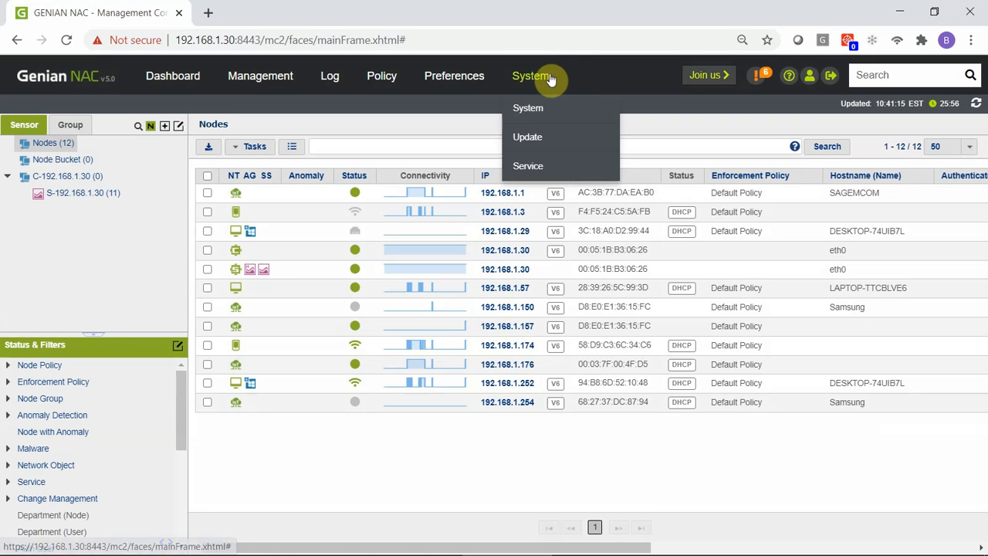
Step: View sensor 192.168.1.30's network settings, checking network control and HTTP Redirection blocking
{"action": "left_click", "coordinate": [550, 78]}
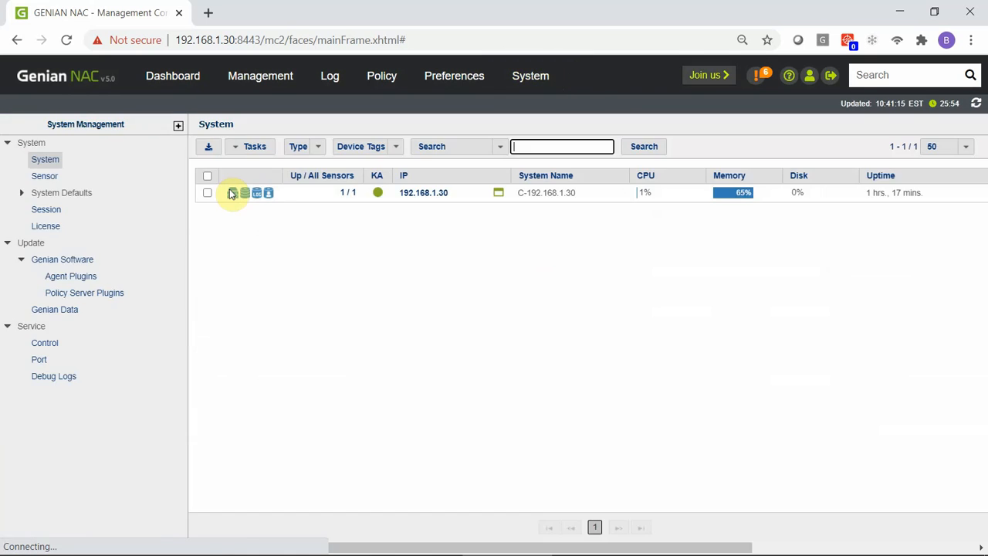
{"action": "left_click", "coordinate": [56, 180]}
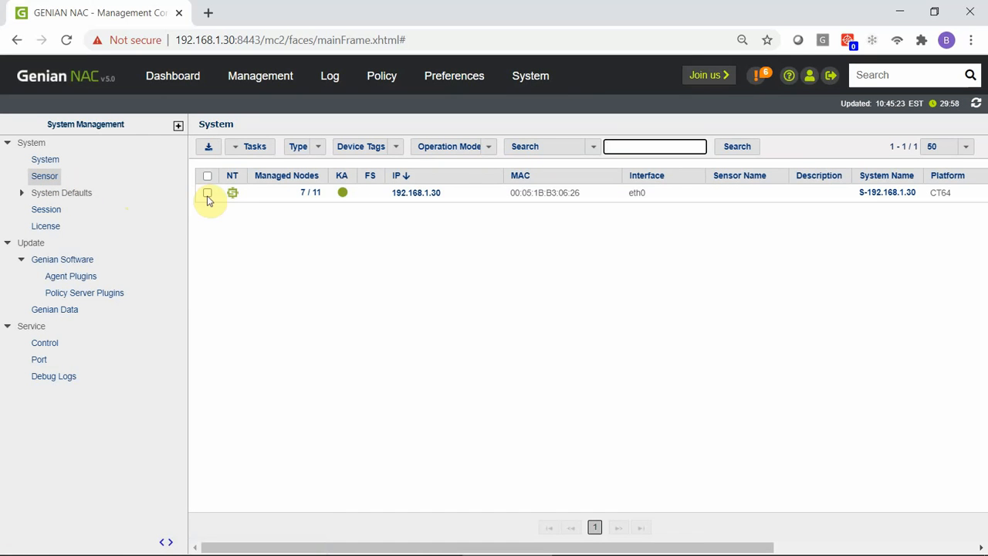
{"action": "left_click", "coordinate": [207, 193]}
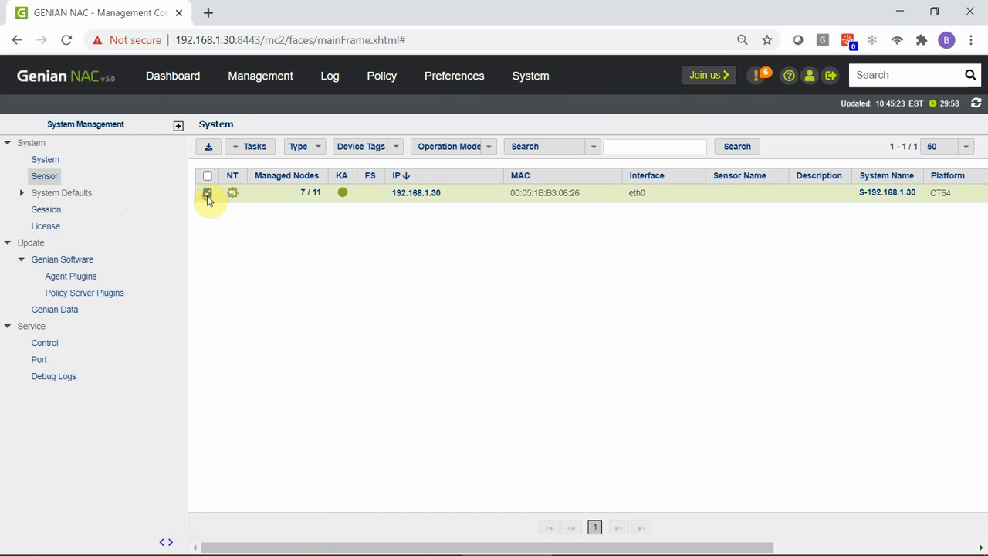
{"action": "left_click", "coordinate": [266, 146]}
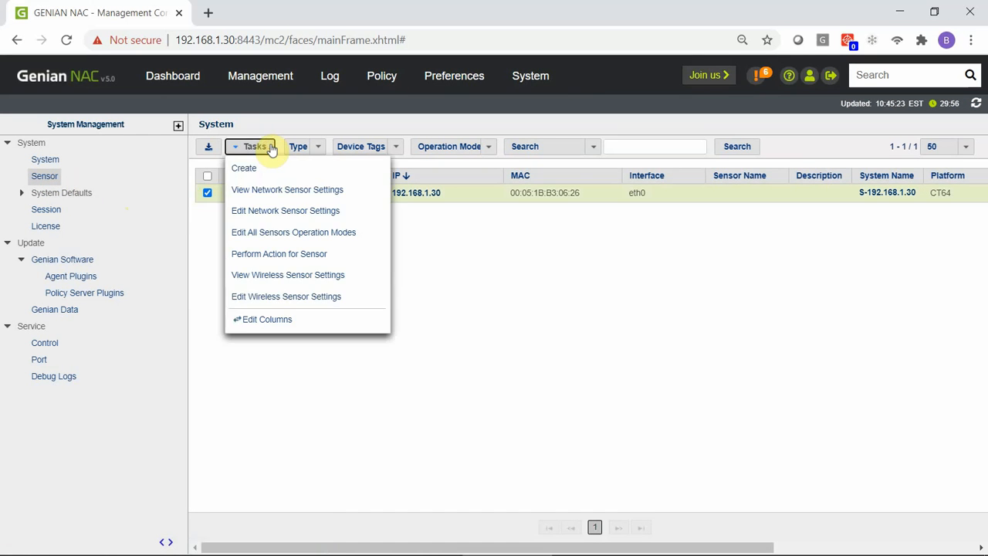
{"action": "left_click", "coordinate": [360, 192]}
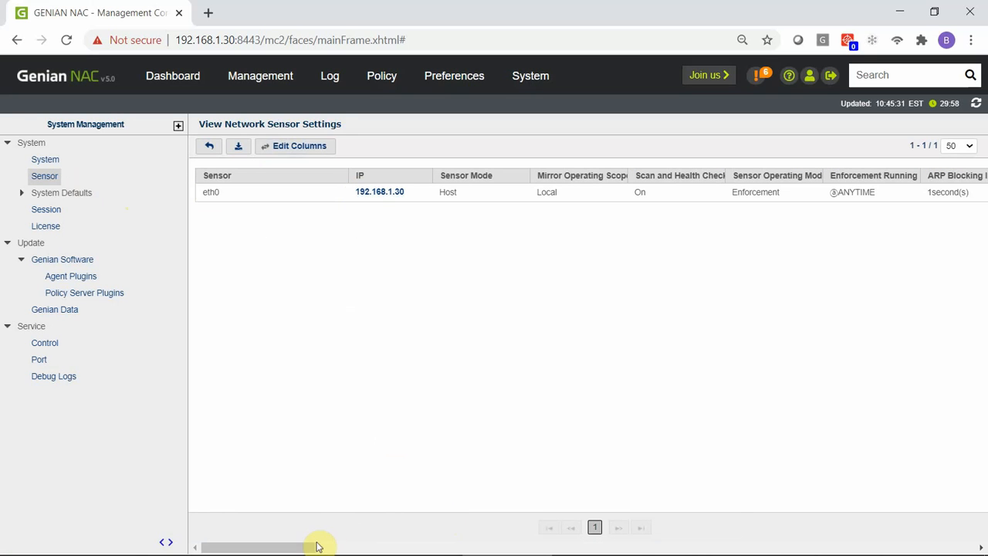
{"action": "left_click_drag", "start_coordinate": [302, 544], "coordinate": [376, 551]}
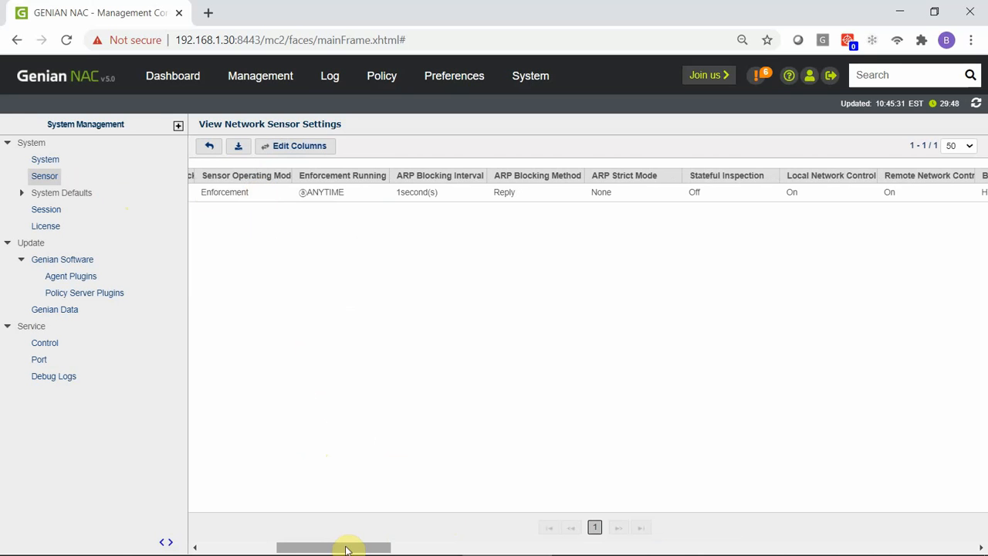
{"action": "left_click_drag", "start_coordinate": [346, 548], "coordinate": [437, 547]}
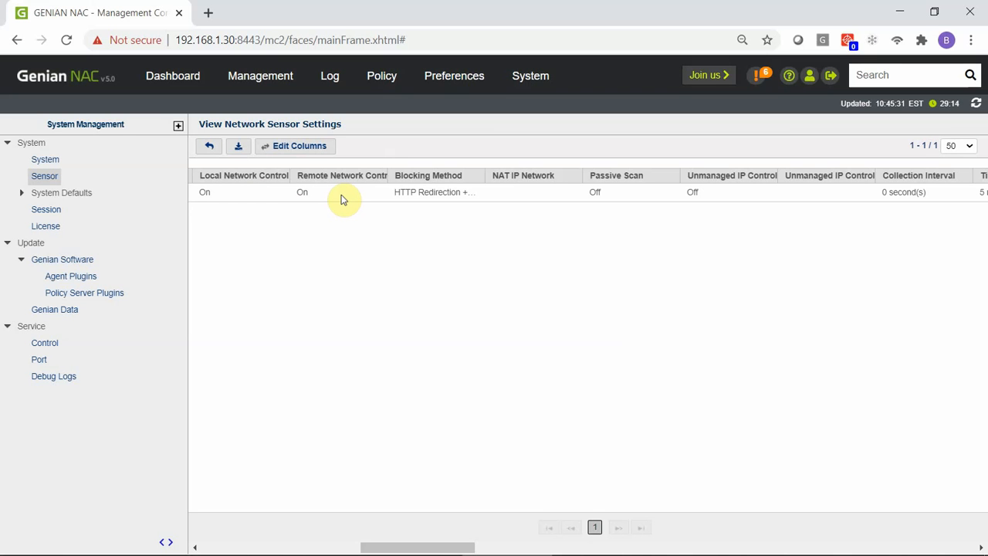
{"action": "key", "text": "alt+Tab"}
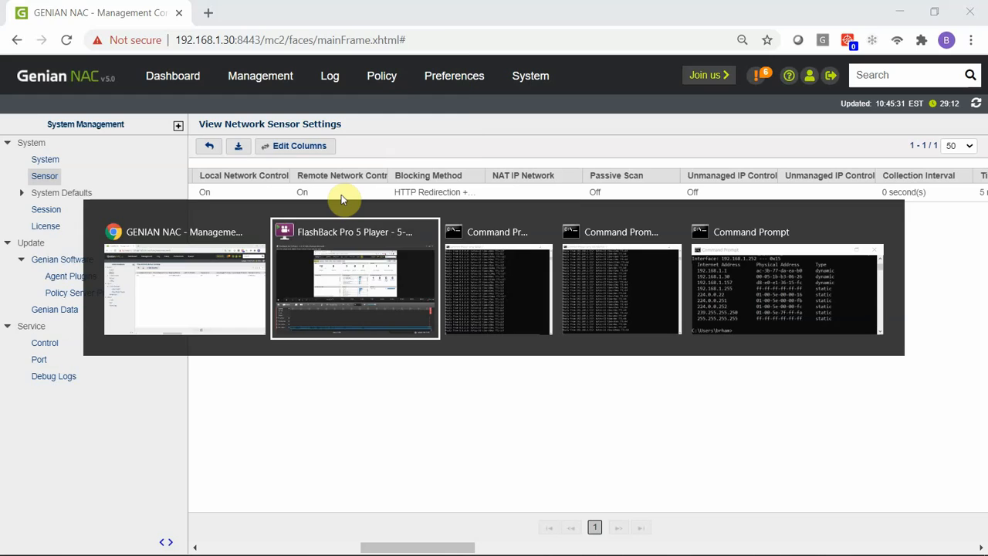
Step: Check the 8.8.8.8 and 192.168.1.157 ping windows still get replies, then return to Genian NAC
{"action": "key", "text": "Tab"}
{"action": "key", "text": "alt+Tab"}
{"action": "key", "text": "alt+Tab"}
{"action": "key", "text": "alt+Tab"}
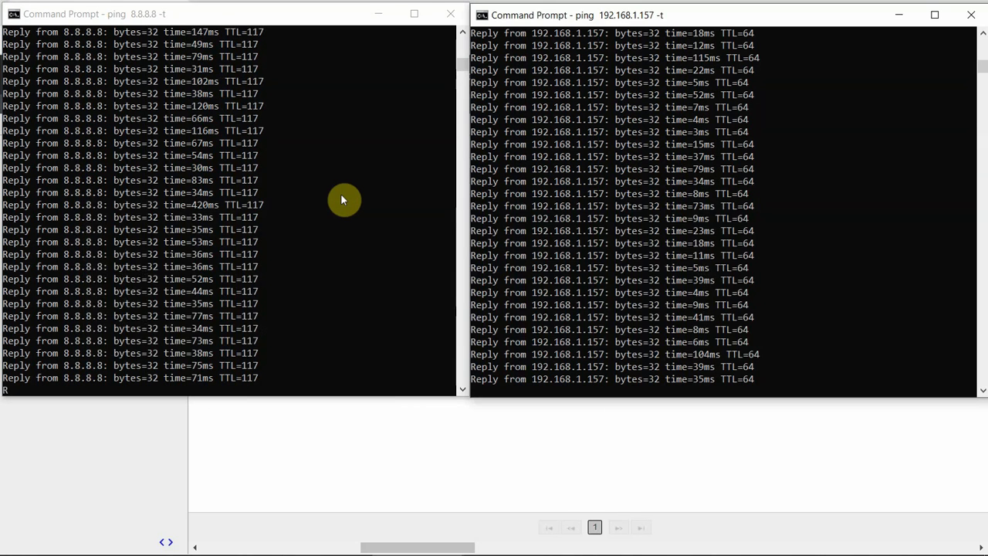
{"action": "key", "text": "alt+Tab"}
{"action": "key", "text": "alt+Tab"}
{"action": "key", "text": "alt+Tab"}
{"action": "key", "text": "alt+Tab"}
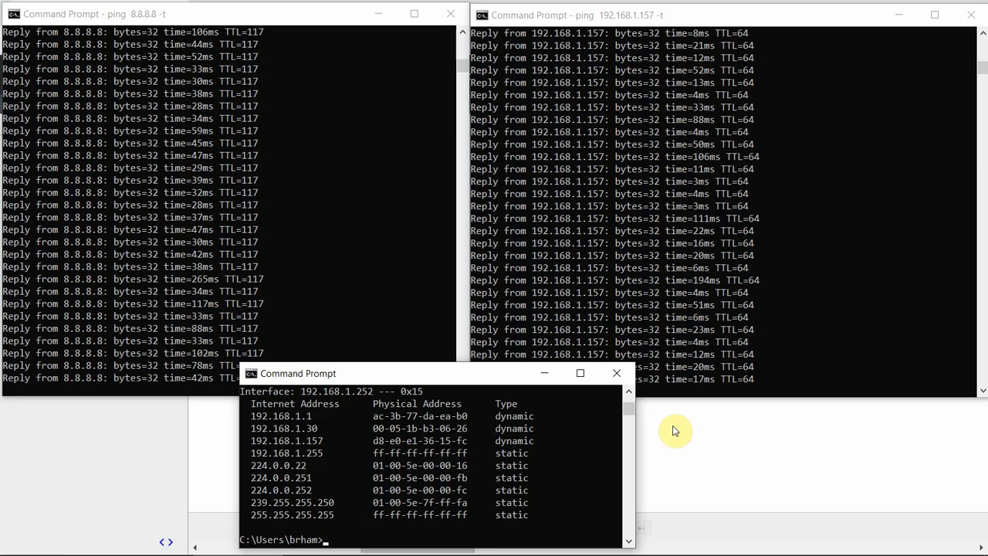
{"action": "key", "text": "alt+Tab"}
{"action": "key", "text": "alt+Tab"}
{"action": "key", "text": "alt+Tab"}
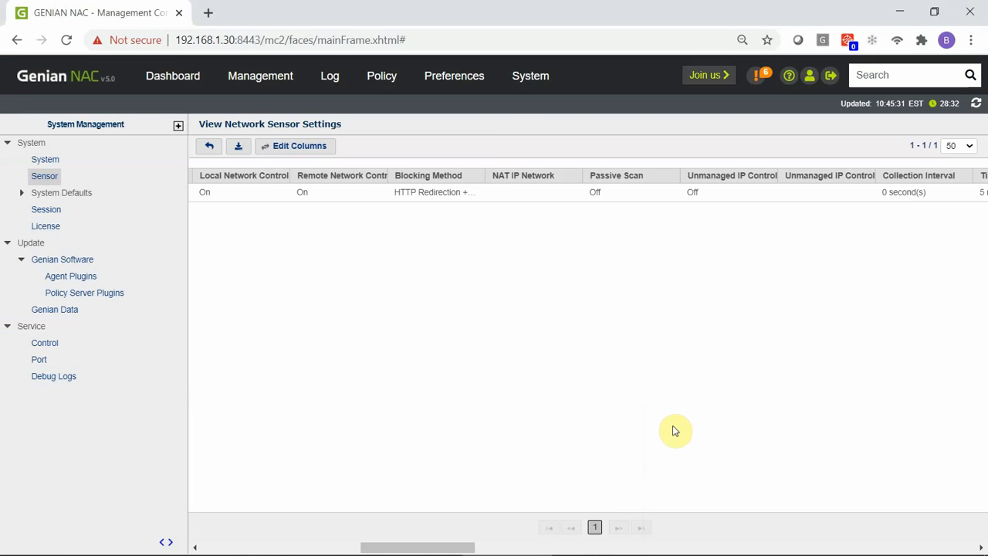
Step: In the Node list, apply Deny MAC to node 192.168.1.252 and confirm it
{"action": "mouse_move", "coordinate": [286, 77]}
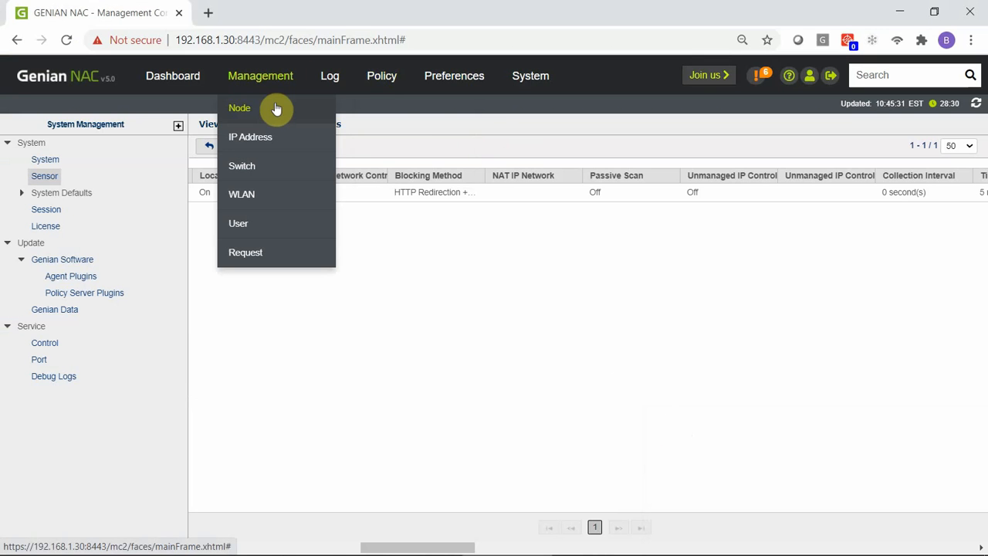
{"action": "left_click", "coordinate": [276, 109]}
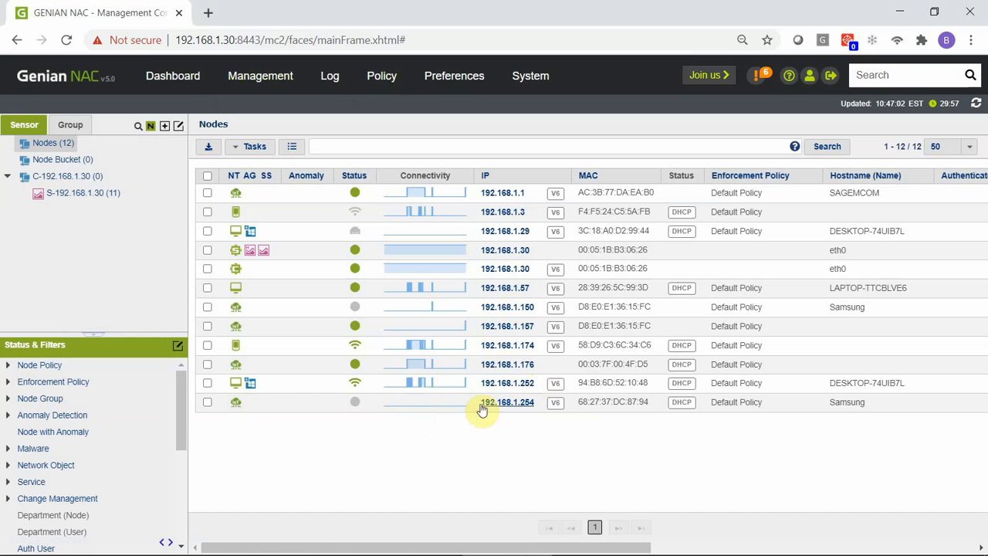
{"action": "left_click", "coordinate": [207, 384]}
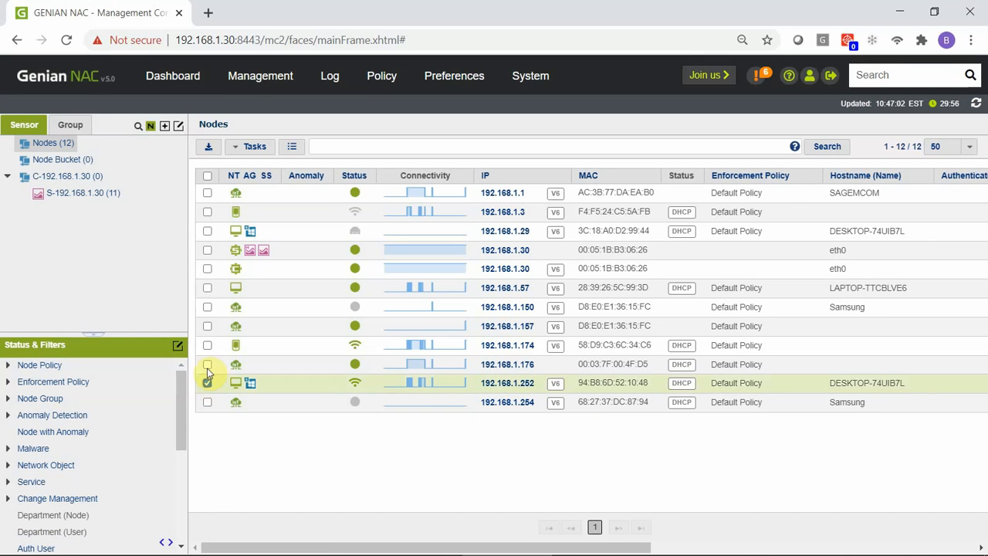
{"action": "left_click", "coordinate": [254, 146]}
{"action": "mouse_move", "coordinate": [347, 175]}
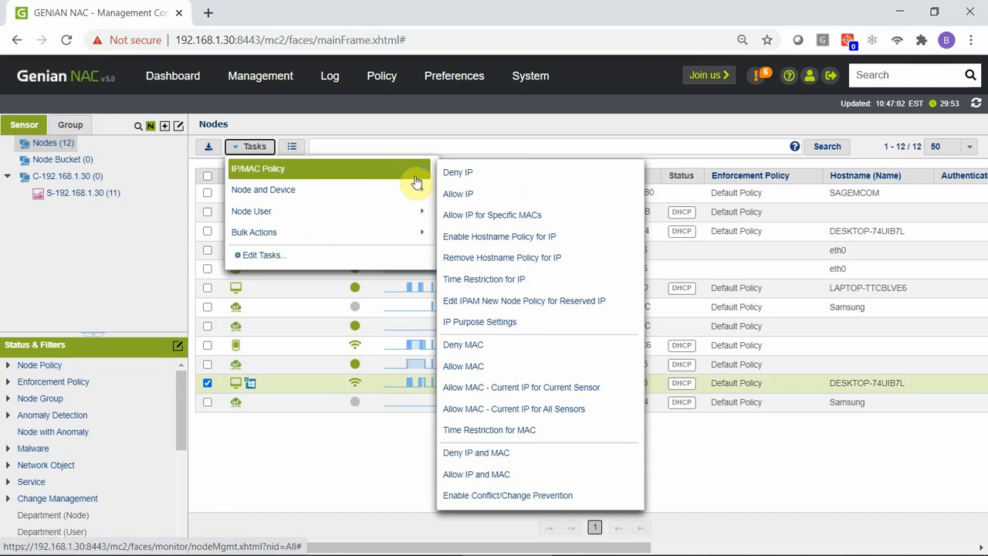
{"action": "left_click", "coordinate": [611, 352]}
{"action": "left_click", "coordinate": [582, 139]}
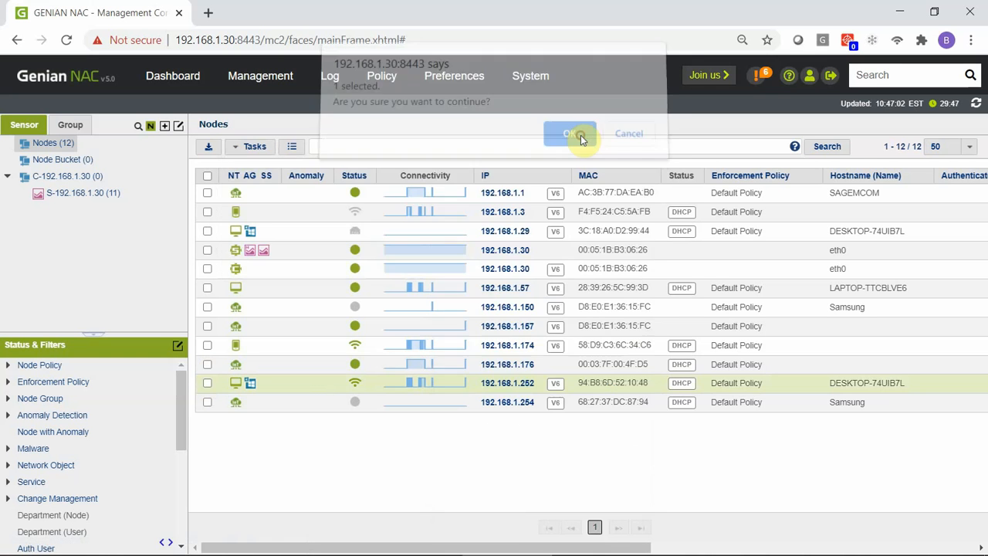
{"action": "key", "text": "alt+Tab"}
{"action": "key", "text": "alt+Tab"}
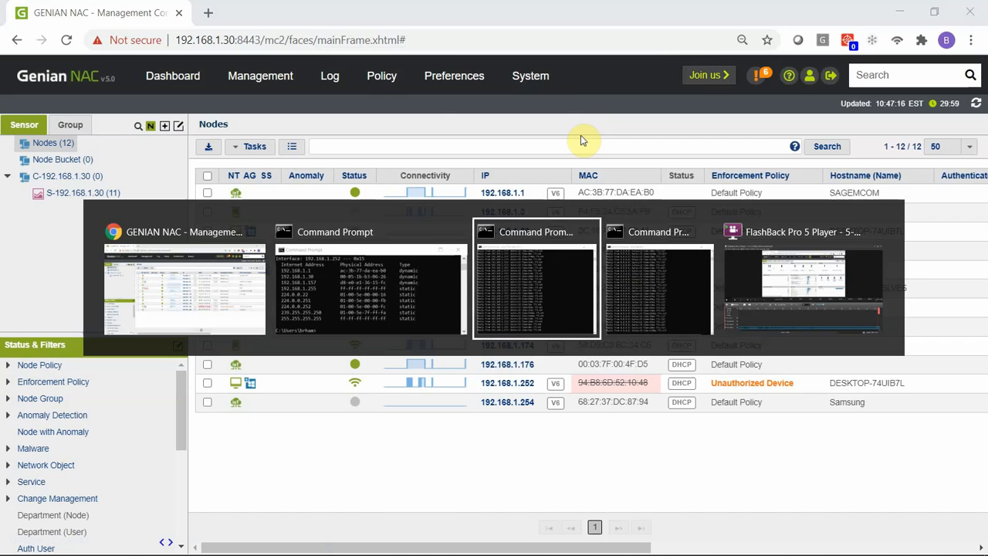
Step: Switch back to the Command Prompt windows pinging 8.8.8.8 and 192.168.1.157
{"action": "key", "text": "alt+Tab"}
{"action": "key", "text": "alt+Tab"}
{"action": "key", "text": "alt+Tab"}
{"action": "key", "text": "alt+Tab"}
{"action": "key", "text": "alt+Tab"}
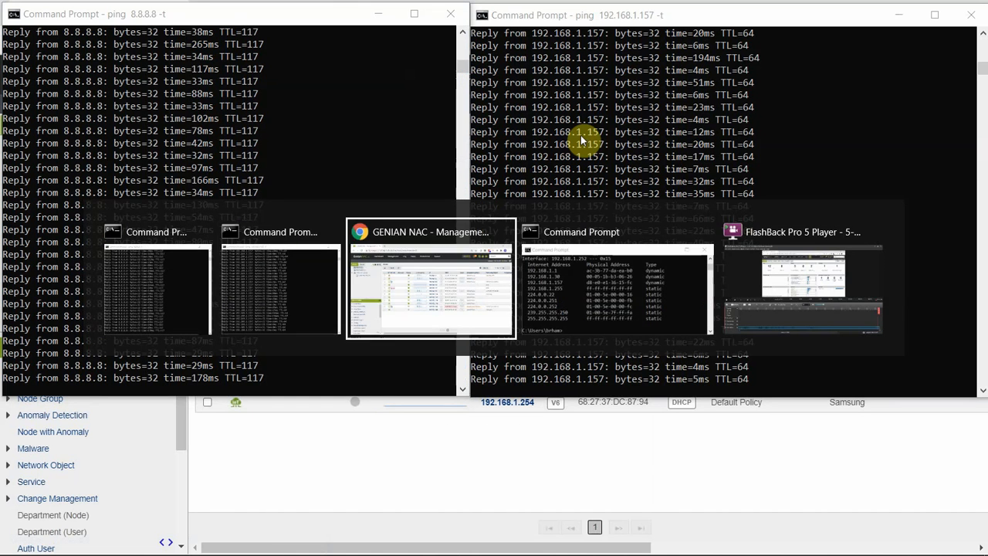
{"action": "key", "text": "alt+Tab"}
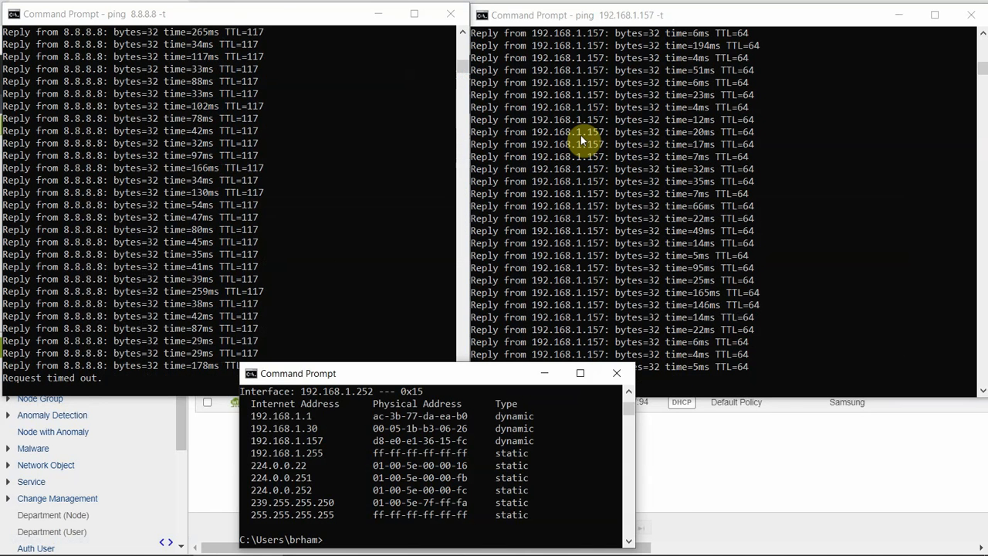
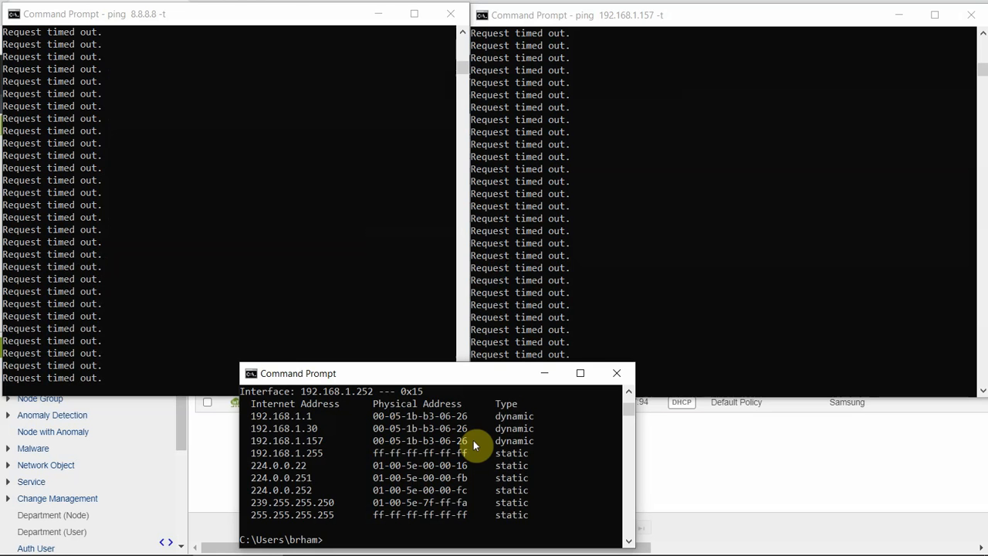
Step: Switch to the Genian NAC Nodes list, where 192.168.1.252 shows as an Unauthorized Device
{"action": "key", "text": "alt+Tab"}
{"action": "key", "text": "alt+Tab"}
{"action": "key", "text": "alt+Tab"}
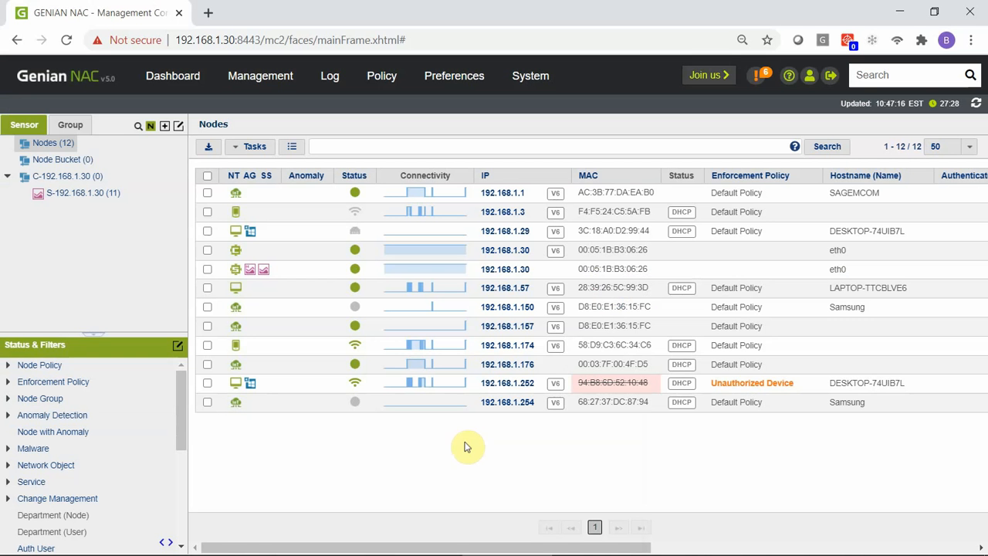
Step: Apply and confirm Allow MAC on node 192.168.1.252, then return to the ping windows
{"action": "left_click", "coordinate": [207, 384]}
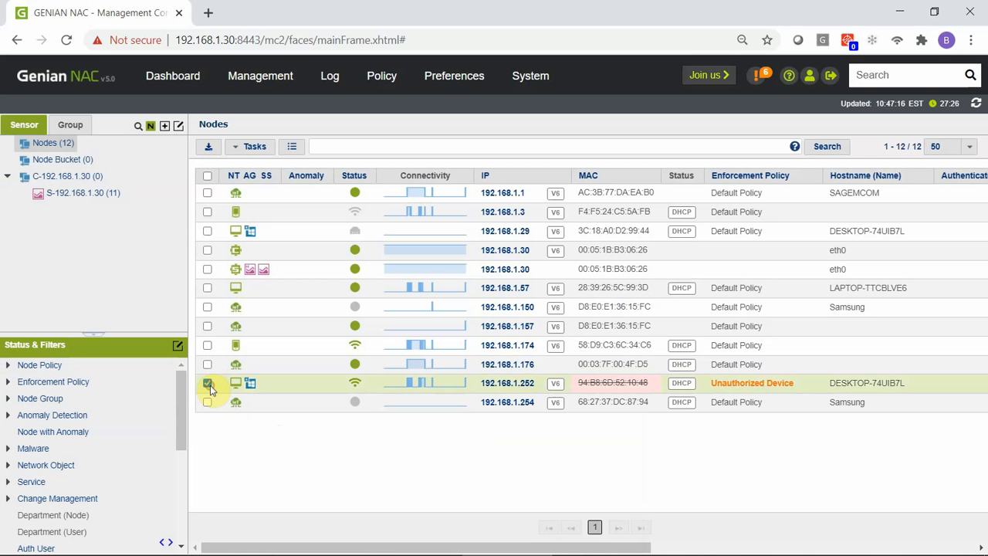
{"action": "left_click", "coordinate": [258, 147]}
{"action": "mouse_move", "coordinate": [314, 170]}
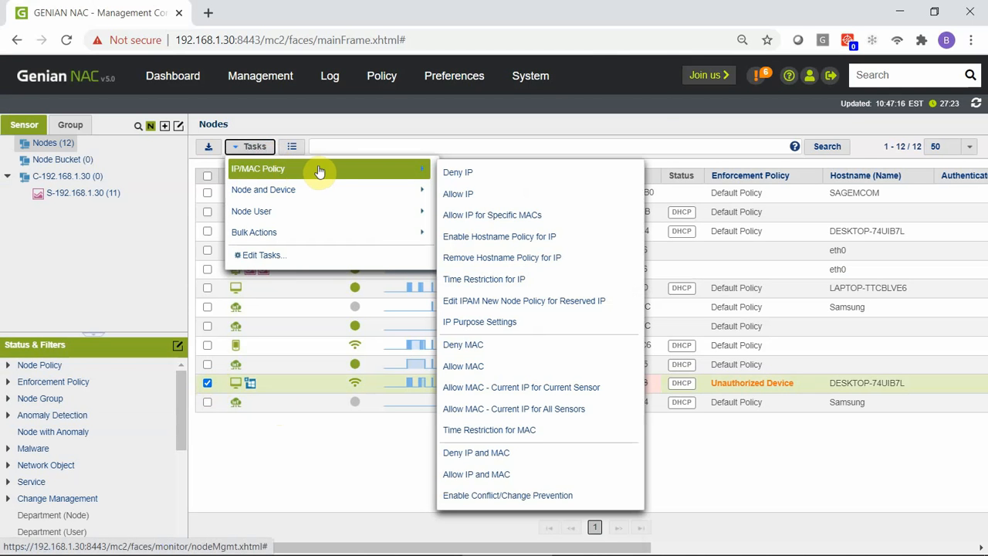
{"action": "left_click", "coordinate": [590, 366]}
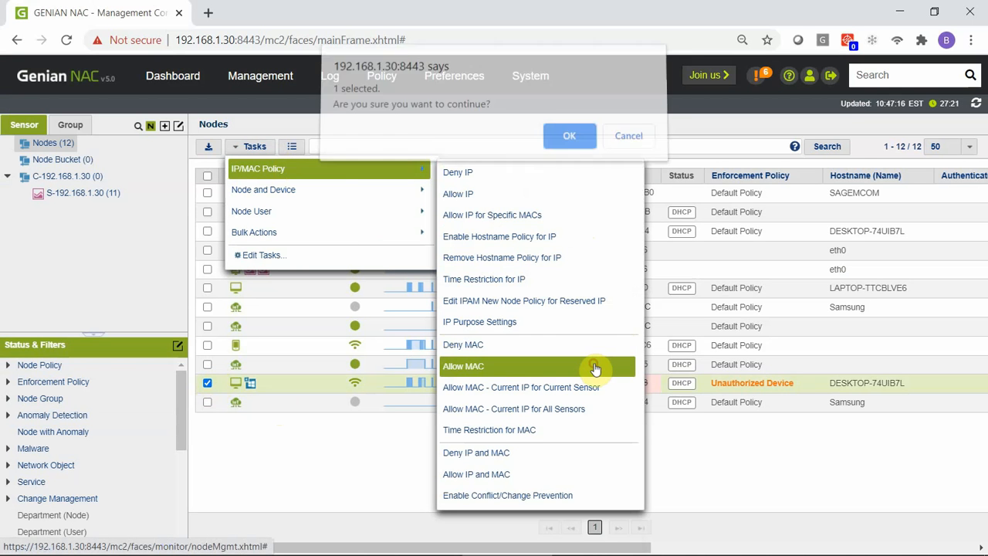
{"action": "left_click", "coordinate": [584, 145]}
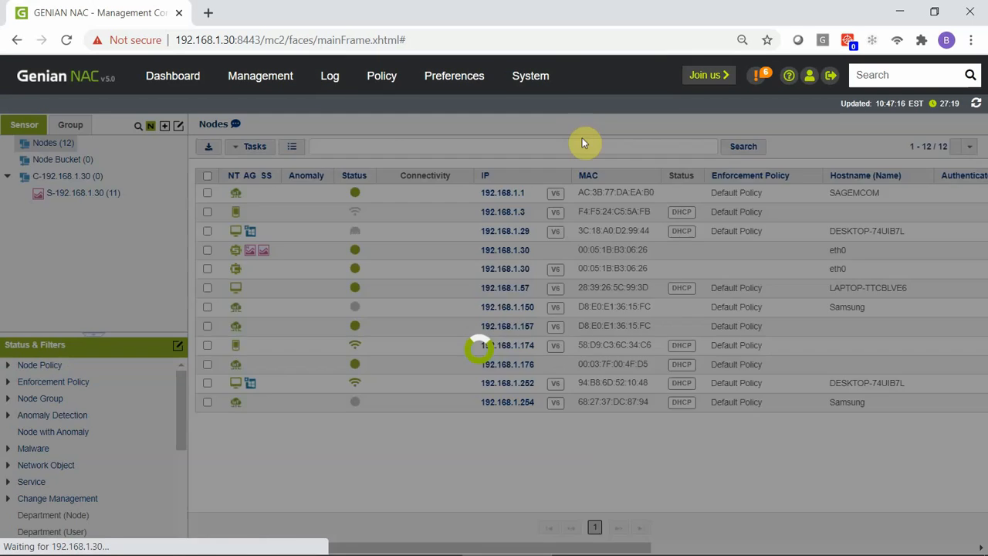
{"action": "key", "text": "alt+Tab"}
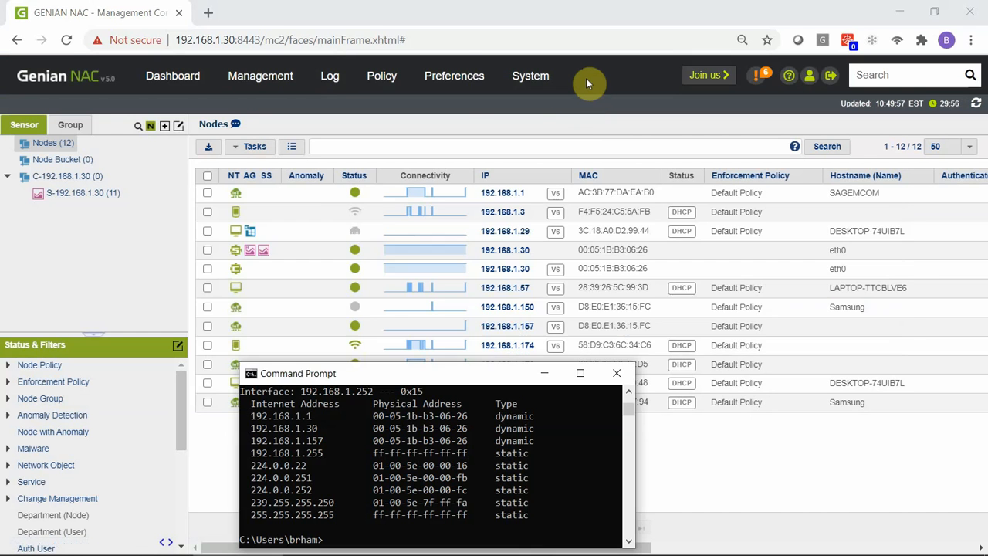
{"action": "key", "text": "alt+Tab"}
{"action": "key", "text": "alt+Tab"}
{"action": "key", "text": "alt+Tab"}
{"action": "key", "text": "alt+Tab"}
{"action": "key", "text": "alt+Tab"}
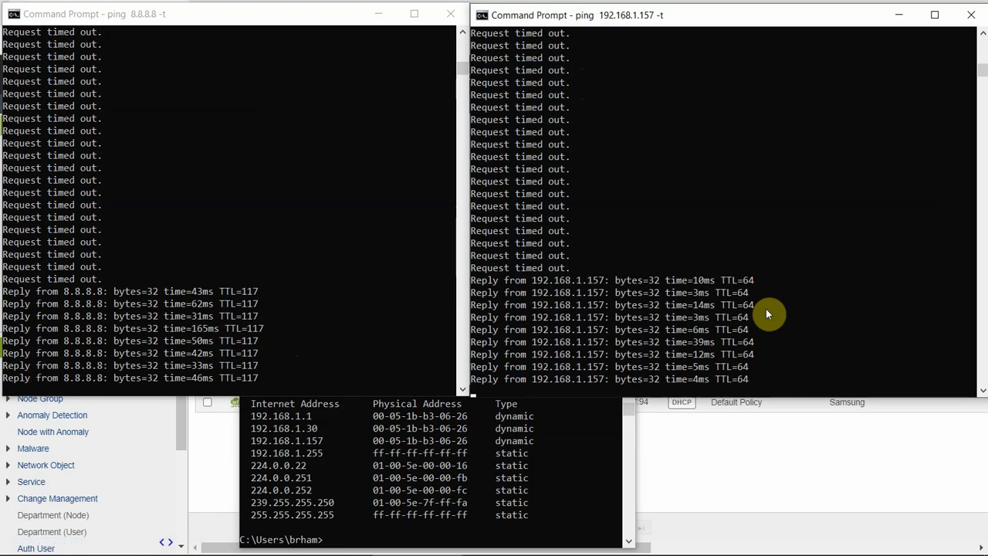
Step: Rerun arp -a to show real MACs for 192.168.1.1 and 192.168.1.157, then return to Genian NAC
{"action": "left_click", "coordinate": [553, 494]}
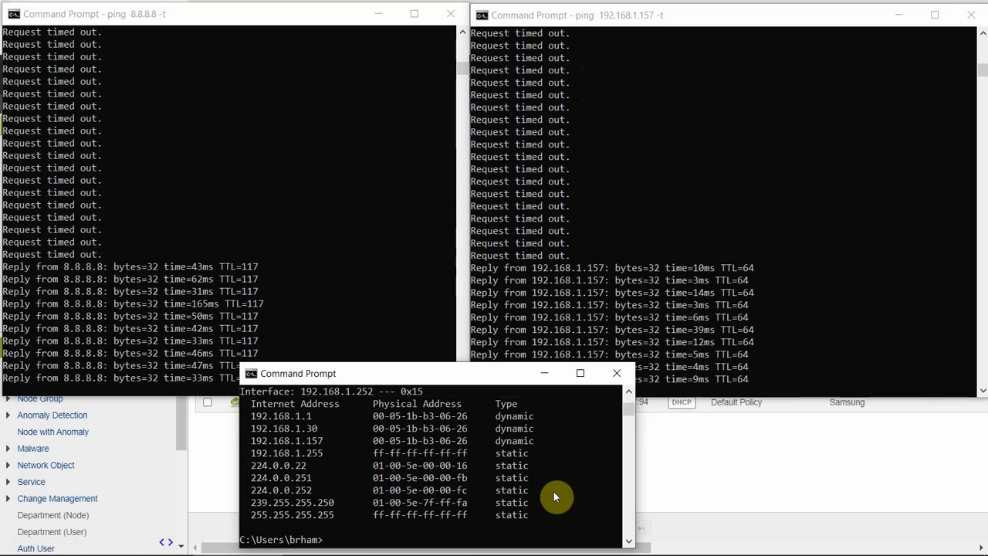
{"action": "key", "text": "Up"}
{"action": "key", "text": "Return"}
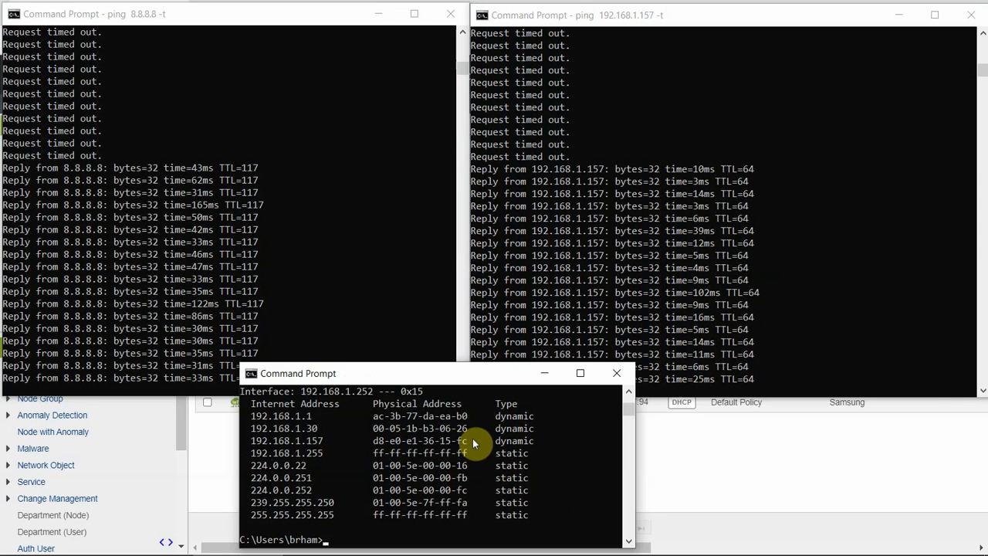
{"action": "key", "text": "alt+Tab"}
{"action": "key", "text": "alt+Tab"}
{"action": "key", "text": "alt+Tab"}
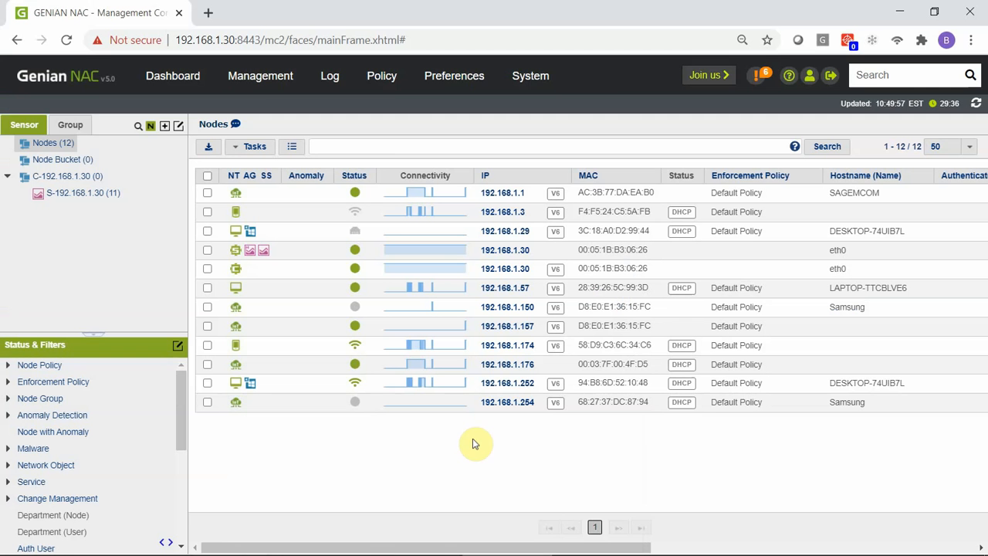
Step: In sensor 192.168.1.30's network sensor settings, set Local Network Control to Off and save
{"action": "left_click", "coordinate": [547, 77]}
{"action": "left_click", "coordinate": [45, 177]}
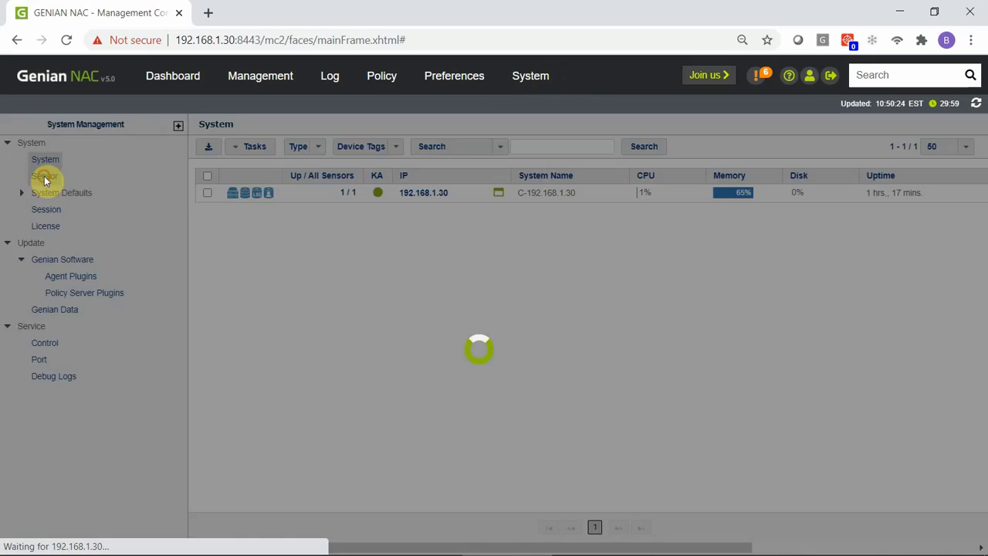
{"action": "left_click", "coordinate": [206, 194]}
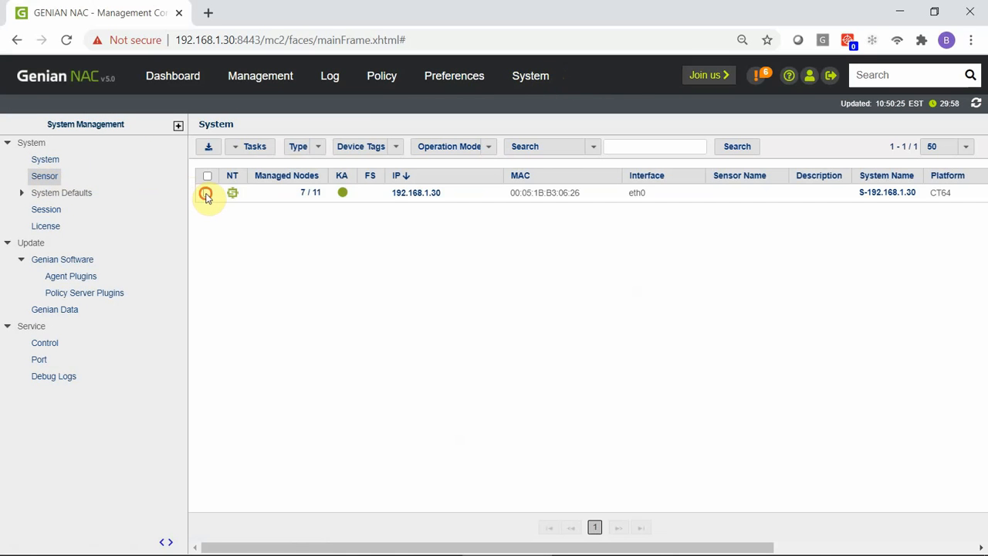
{"action": "left_click", "coordinate": [267, 151]}
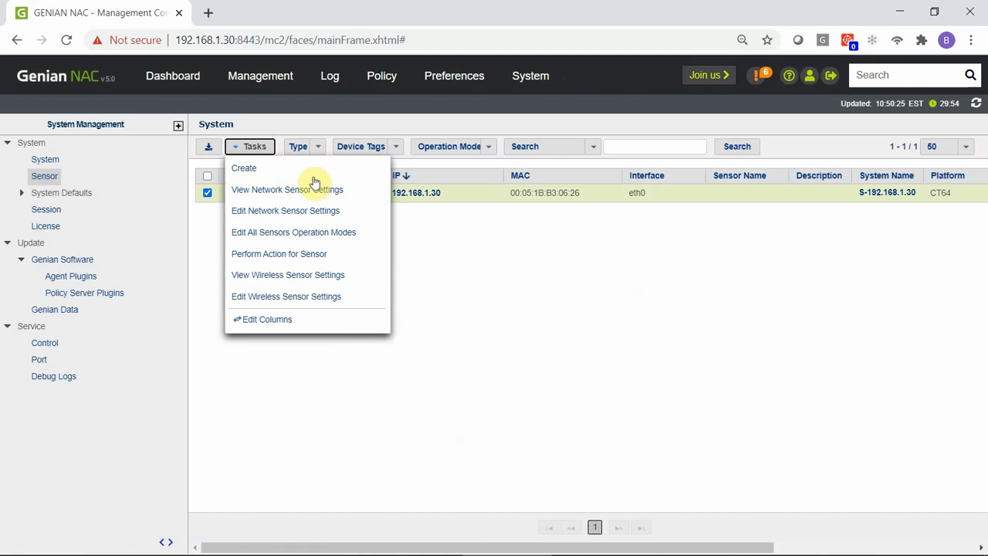
{"action": "left_click", "coordinate": [359, 213]}
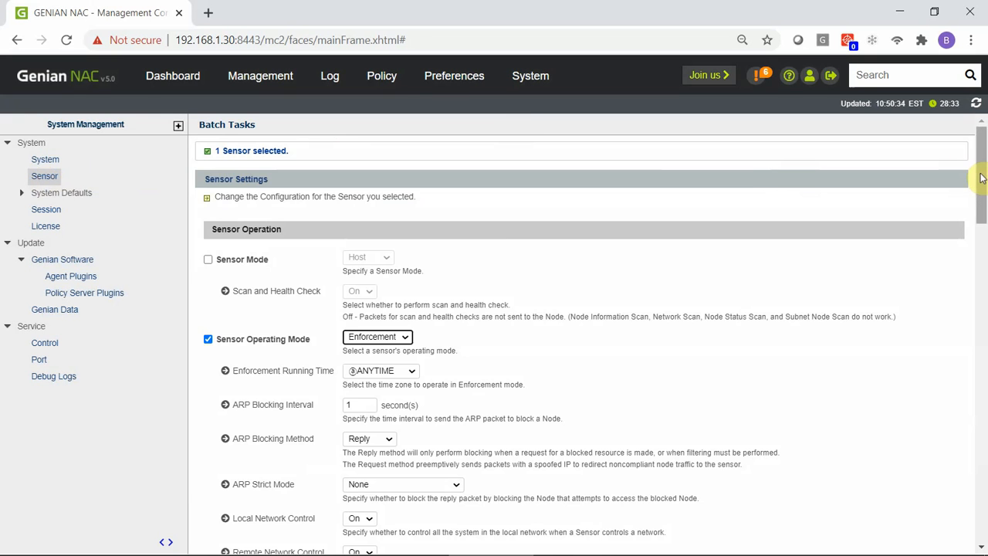
{"action": "left_click_drag", "start_coordinate": [981, 178], "coordinate": [982, 217]}
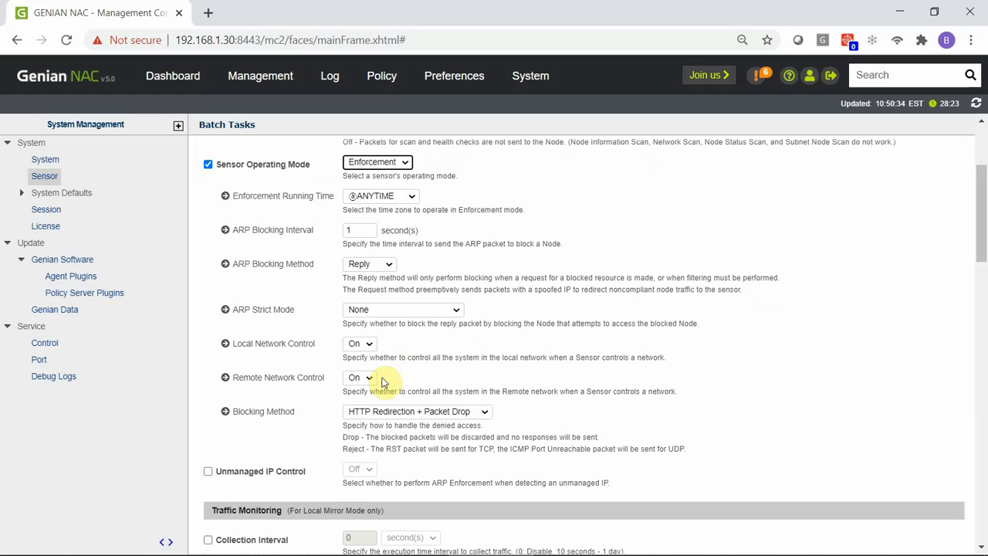
{"action": "left_click", "coordinate": [366, 343]}
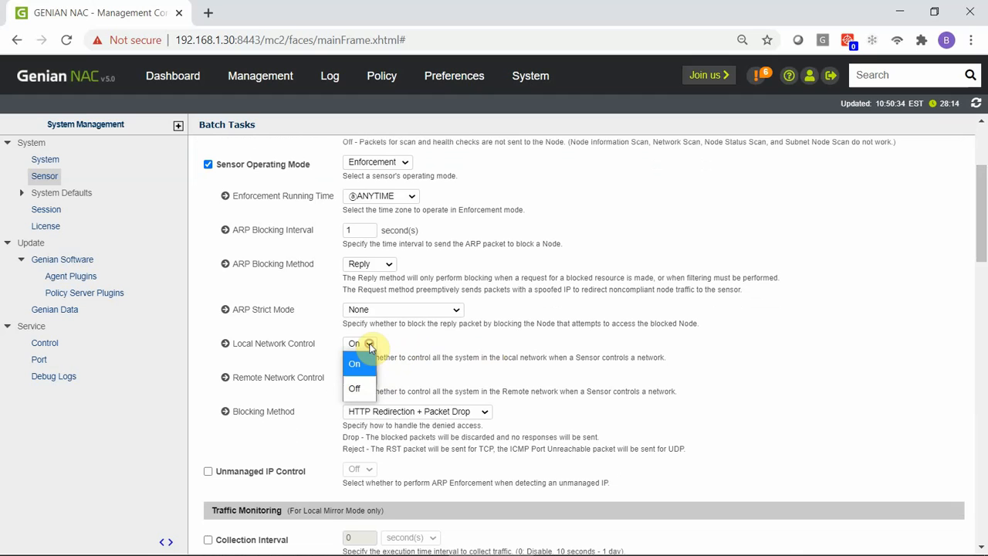
{"action": "left_click", "coordinate": [367, 388]}
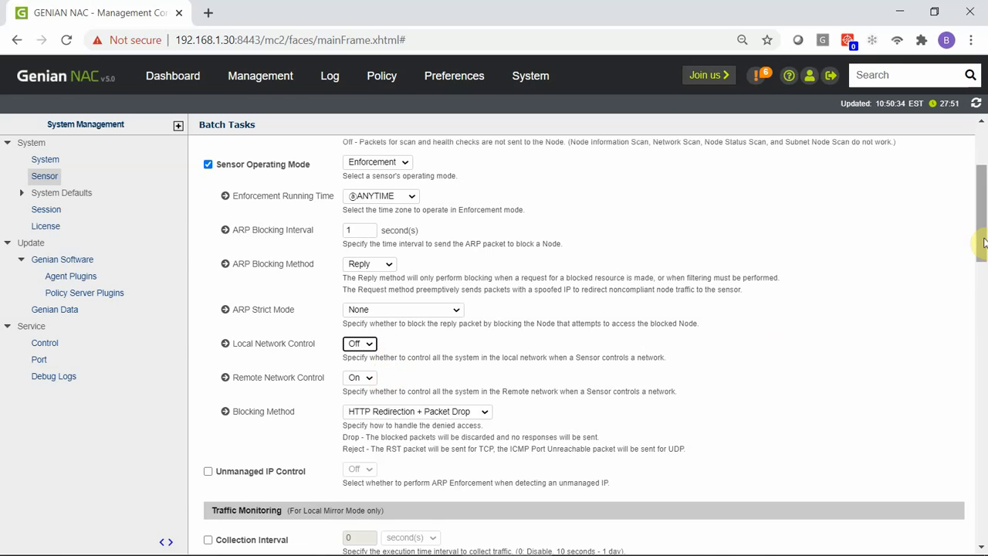
{"action": "left_click_drag", "start_coordinate": [980, 240], "coordinate": [979, 540]}
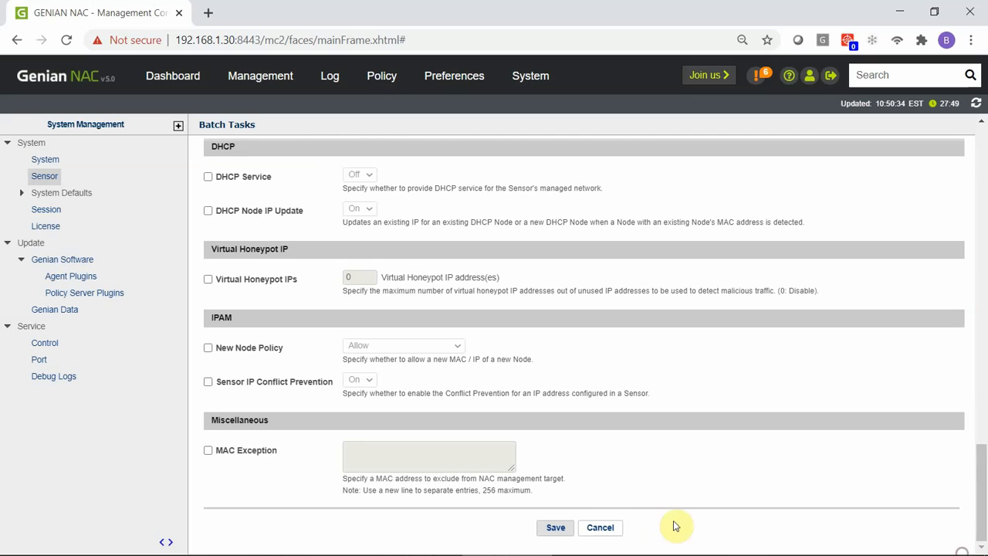
{"action": "left_click", "coordinate": [559, 528]}
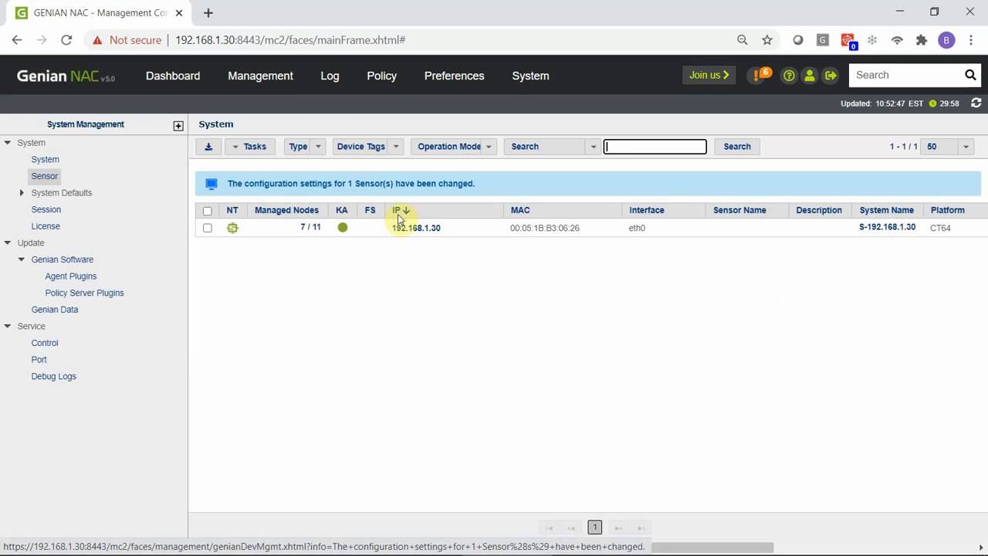
Step: From Management > Node, apply and confirm Deny MAC on node 192.168.1.252
{"action": "left_click", "coordinate": [276, 95]}
{"action": "left_click", "coordinate": [278, 109]}
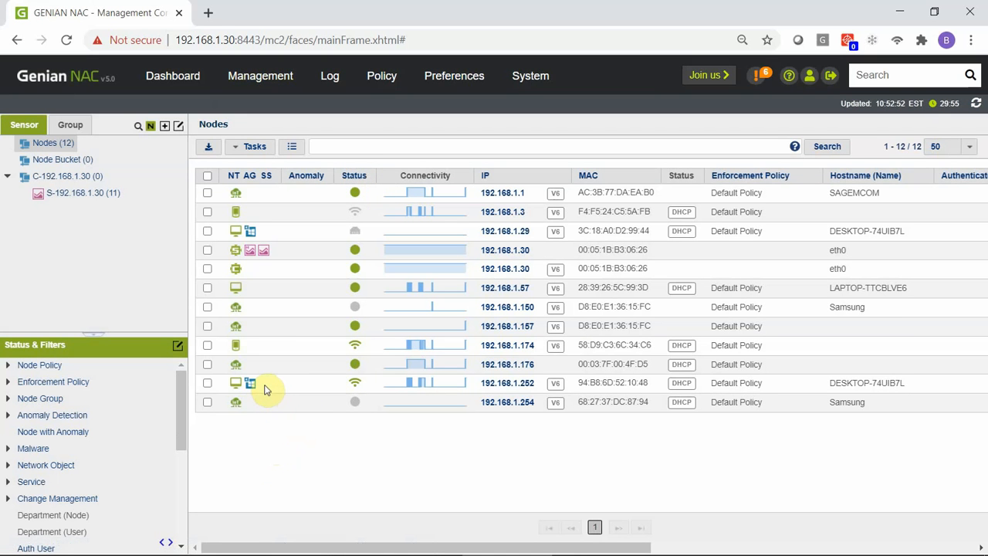
{"action": "left_click", "coordinate": [207, 383]}
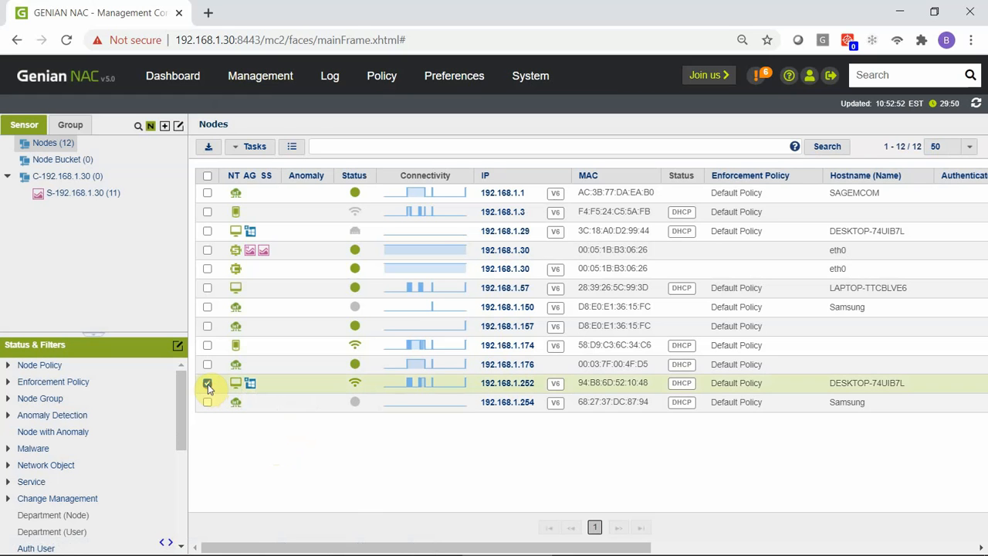
{"action": "left_click", "coordinate": [266, 149]}
{"action": "mouse_move", "coordinate": [309, 170]}
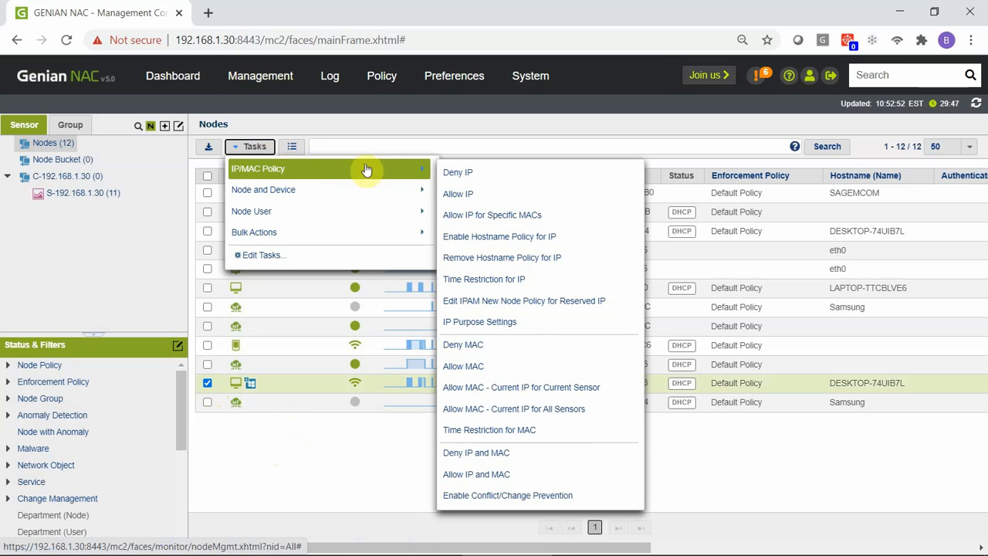
{"action": "left_click", "coordinate": [588, 344]}
{"action": "left_click", "coordinate": [582, 145]}
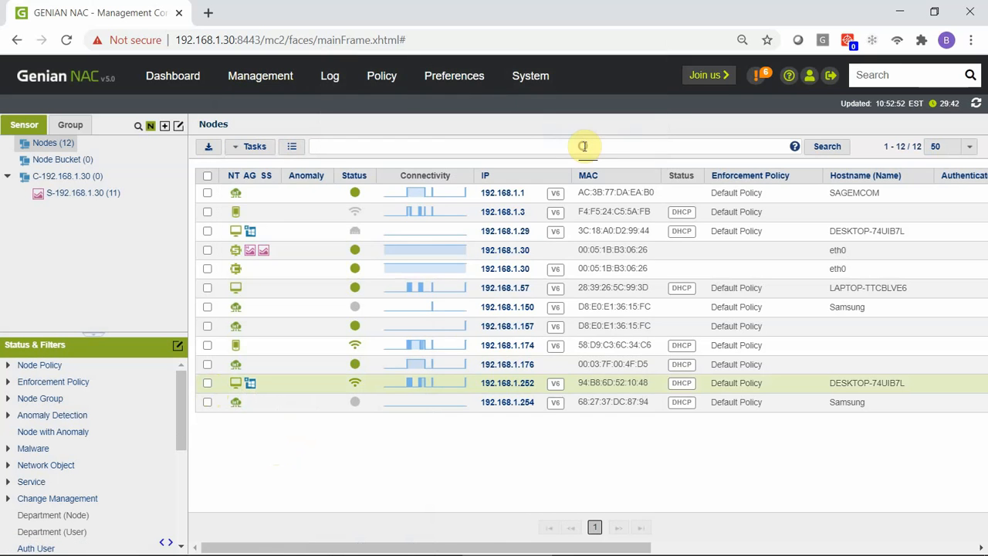
{"action": "key", "text": "alt+Tab"}
{"action": "key", "text": "alt+Tab"}
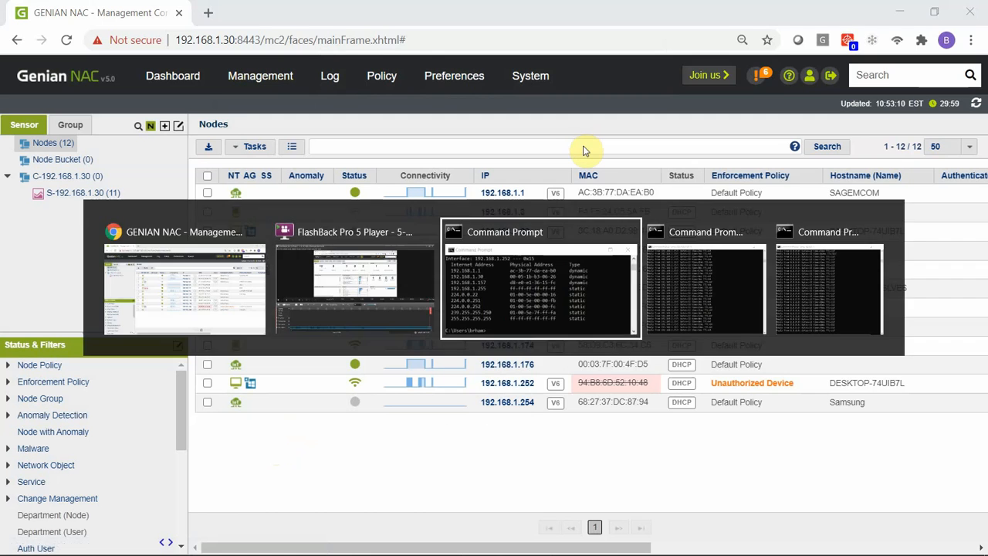
Step: Check the ping 8.8.8.8 window, then refresh the ARP table with arp -a
{"action": "key", "text": "alt+Tab"}
{"action": "key", "text": "alt+Tab"}
{"action": "key", "text": "alt+Tab"}
{"action": "key", "text": "alt+Tab"}
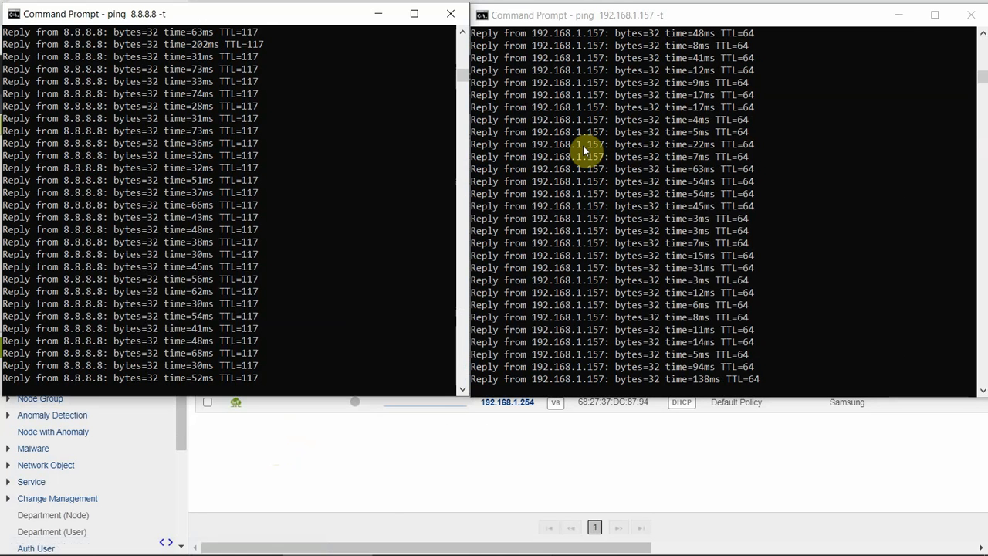
{"action": "key", "text": "alt+Tab"}
{"action": "key", "text": "alt+Tab"}
{"action": "key", "text": "alt+Tab"}
{"action": "key", "text": "alt+Tab"}
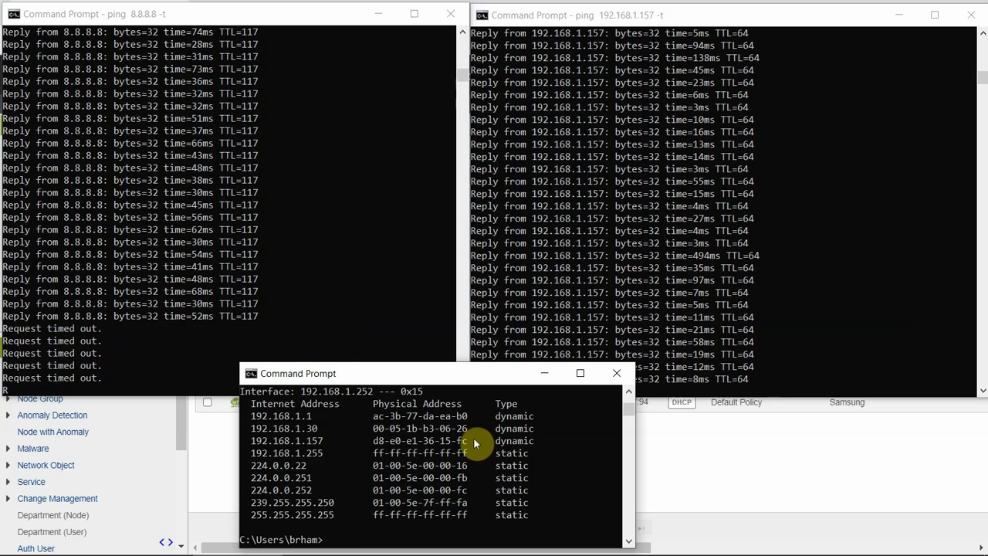
{"action": "type", "text": "arp -a"}
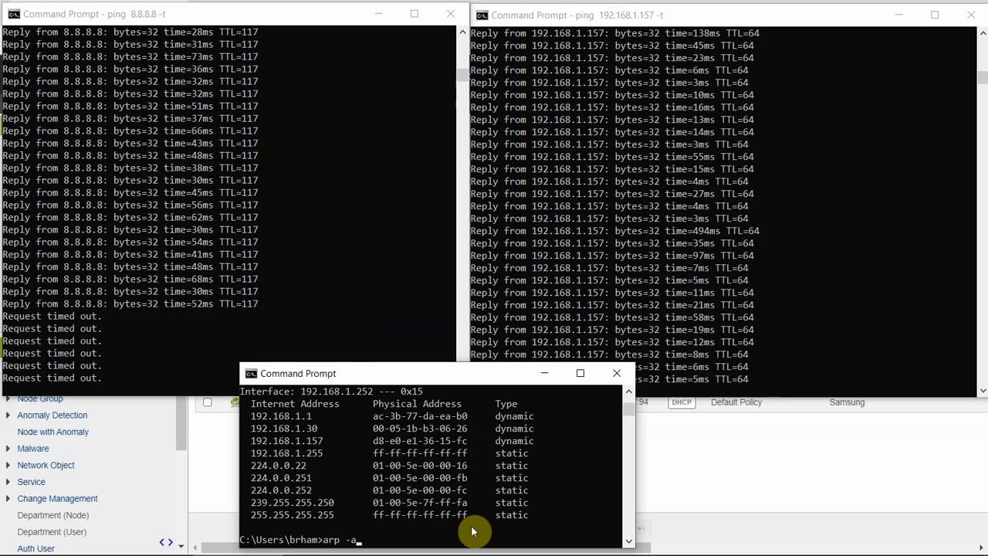
{"action": "key", "text": "Return"}
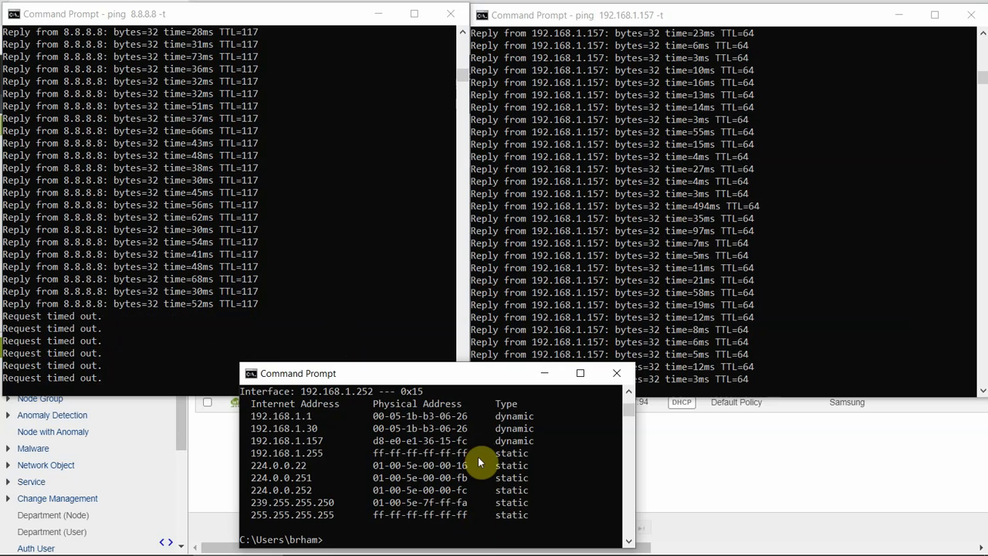